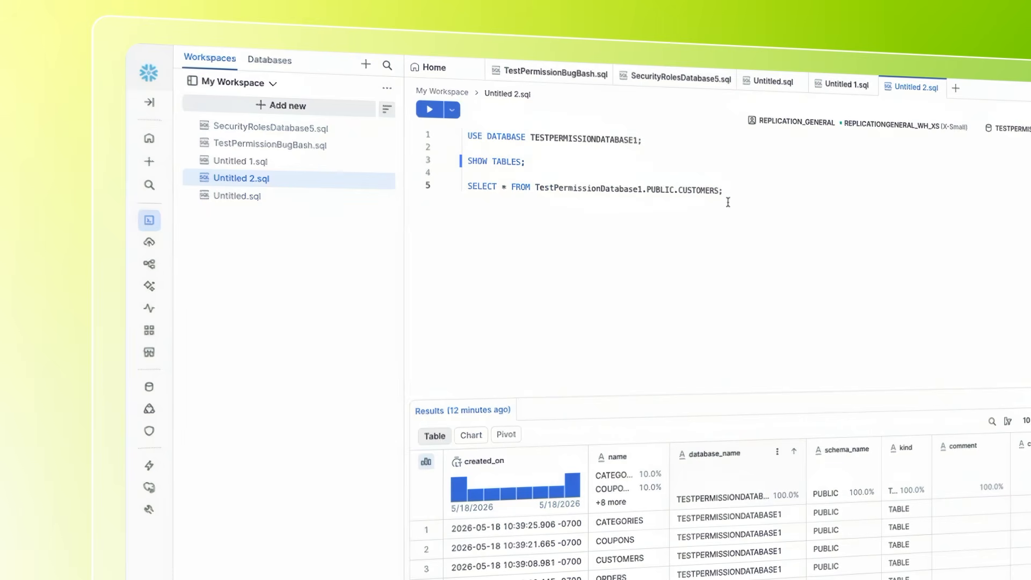
Run the SELECT statement on TestPermissionDatabase1.PUBLIC.CUSTOMERS in the Untitled 2.sql worksheet
{"action": "left_click_drag", "start_coordinate": [728, 190], "coordinate": [466, 186]}
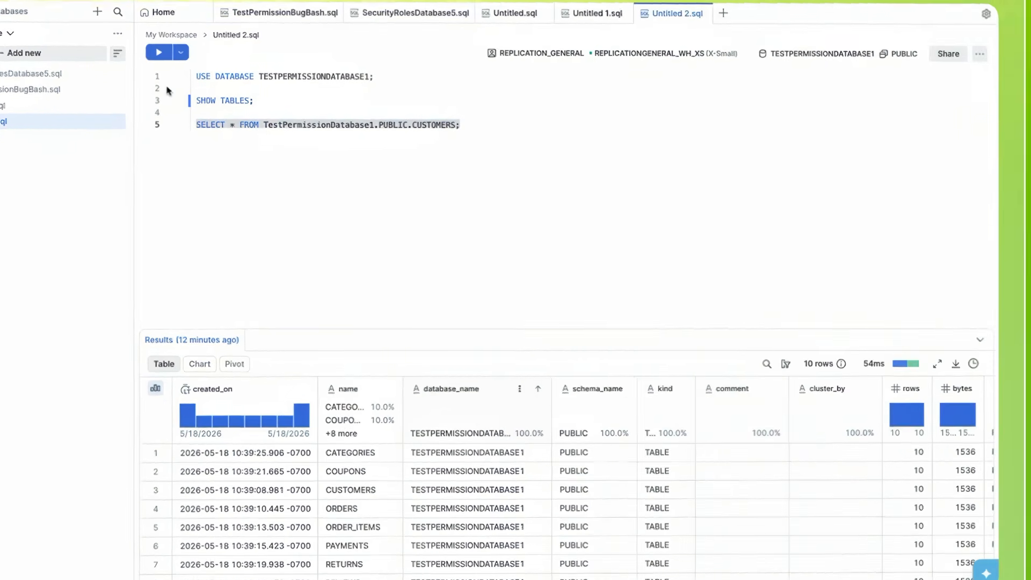
{"action": "key", "text": "ctrl+Return"}
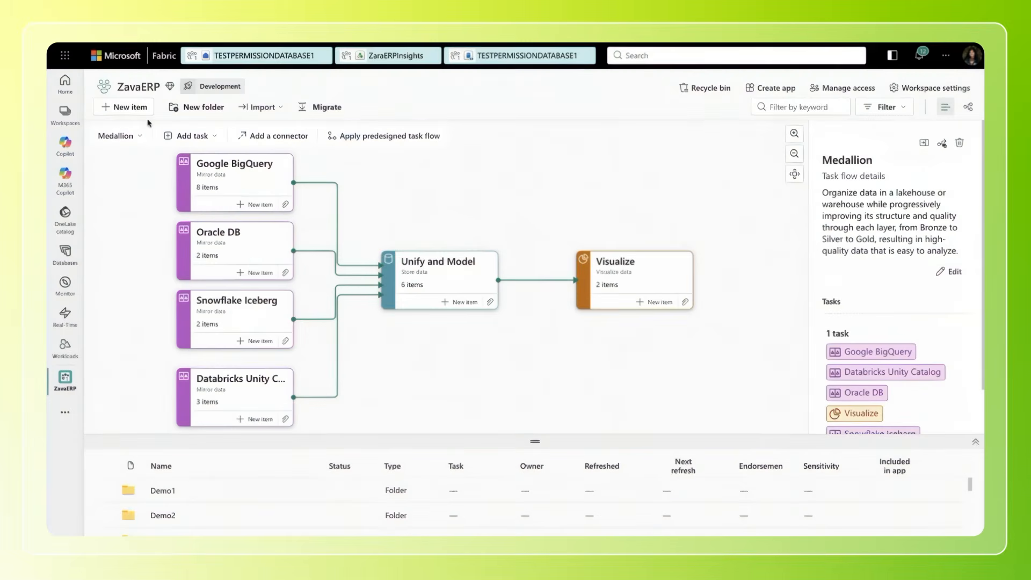
Switch to the ZavaERP workspace in Microsoft Fabric, filter the new item types by "mirror" and start a Mirrored Snowflake item
{"action": "left_click", "coordinate": [132, 108]}
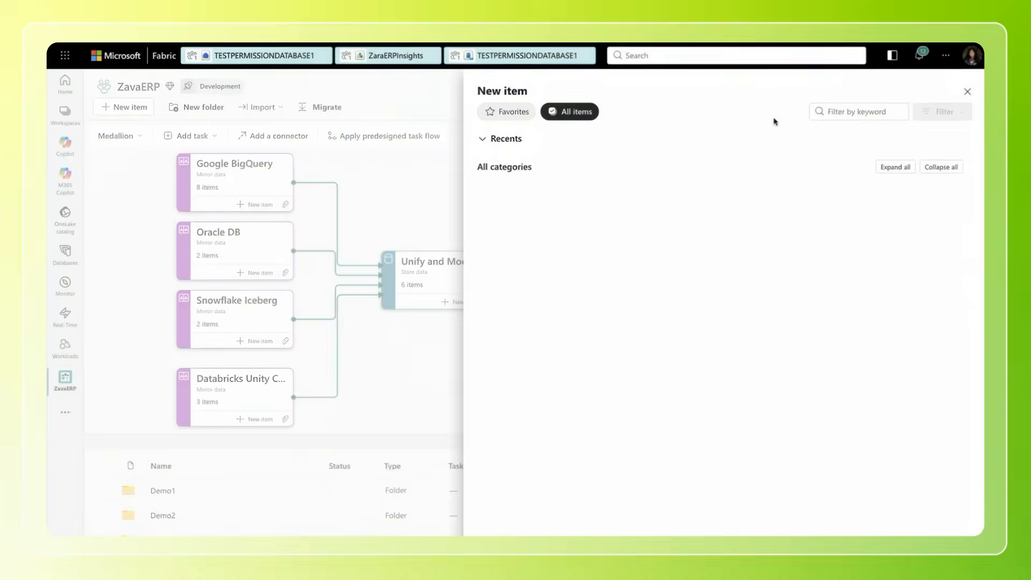
{"action": "left_click", "coordinate": [831, 114]}
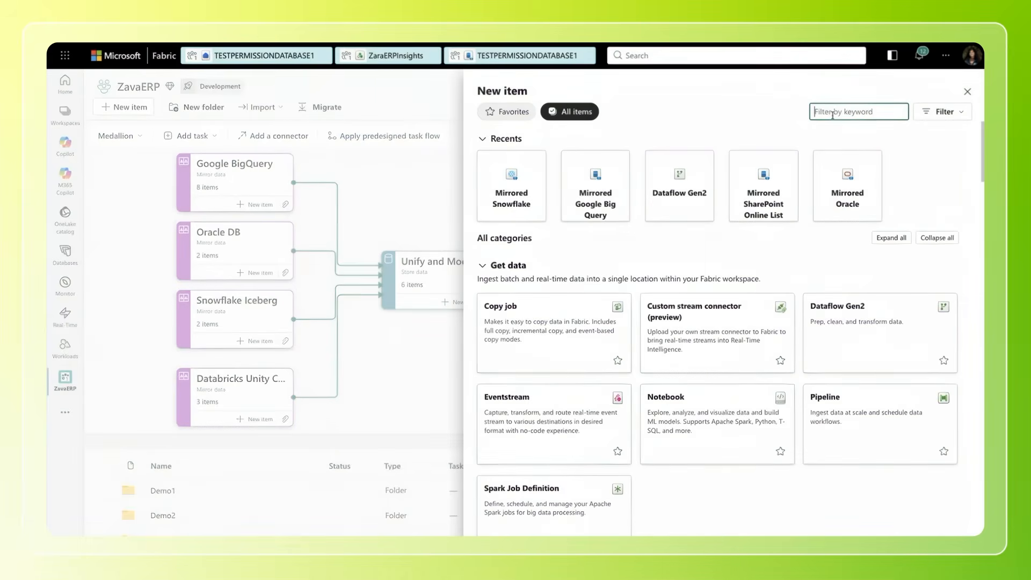
{"action": "type", "text": "mirror"}
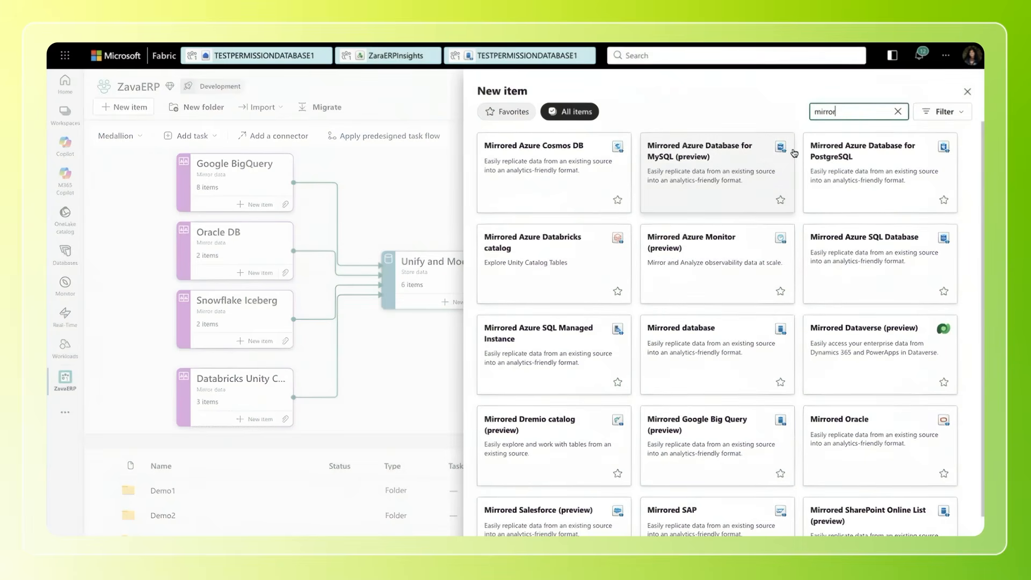
{"action": "scroll", "coordinate": [782, 271], "scroll_direction": "down", "scroll_amount": 2}
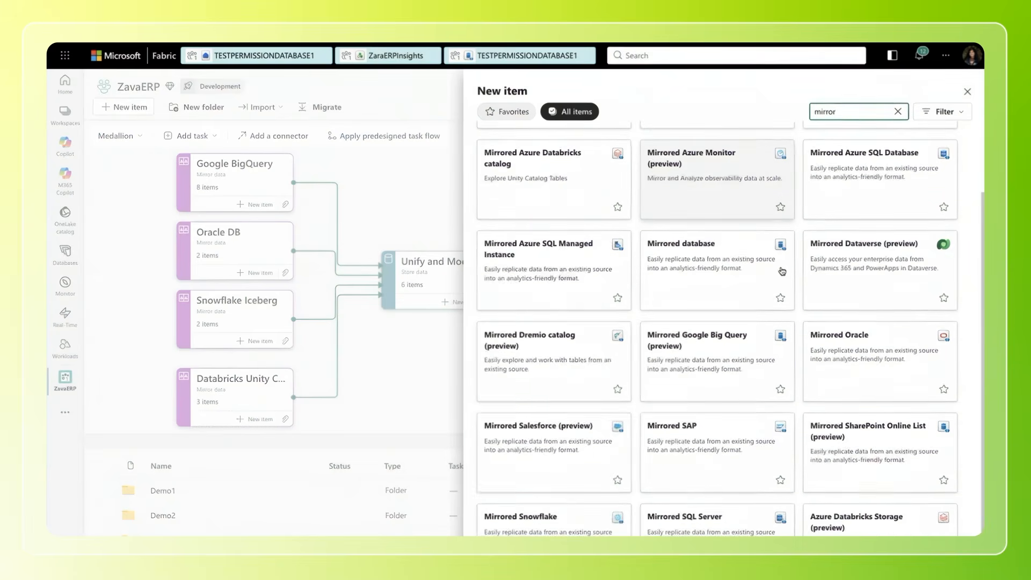
{"action": "left_click", "coordinate": [554, 521]}
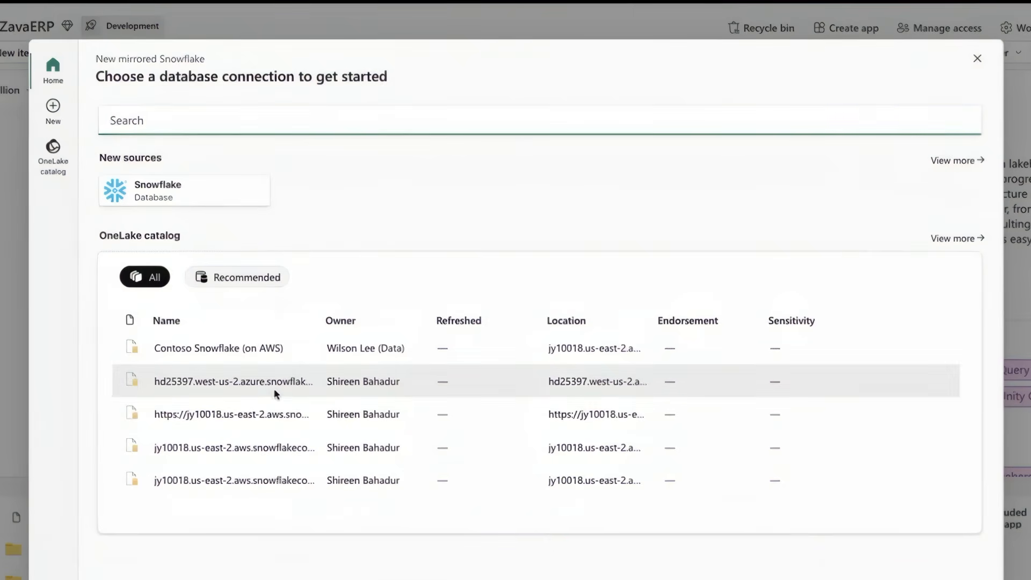
Use the existing hd25397.west-us-2.azure Snowflake connection and connect to the TESTPERMISSIONDATABASE1 database
{"action": "left_click", "coordinate": [267, 389]}
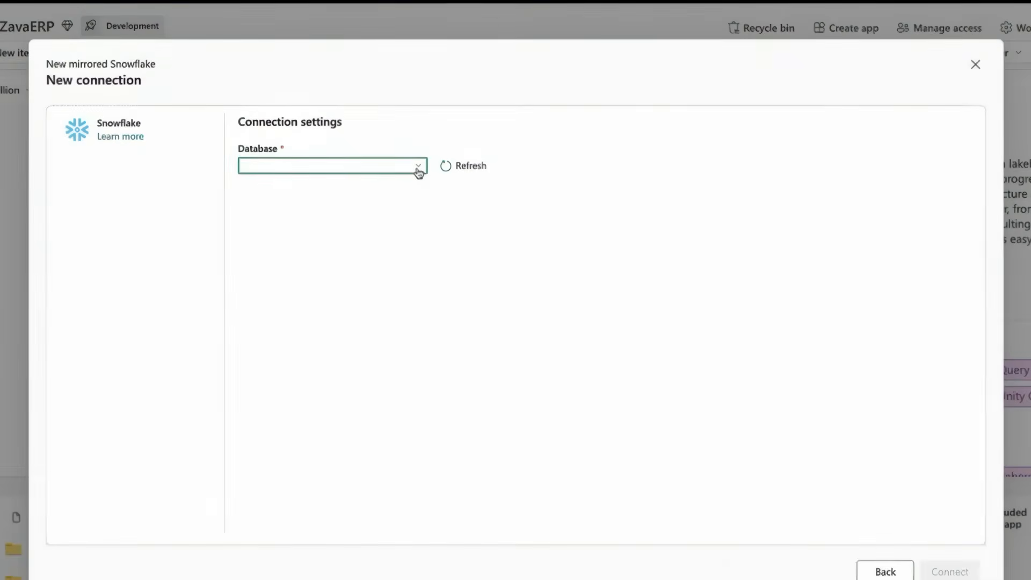
{"action": "left_click", "coordinate": [418, 166]}
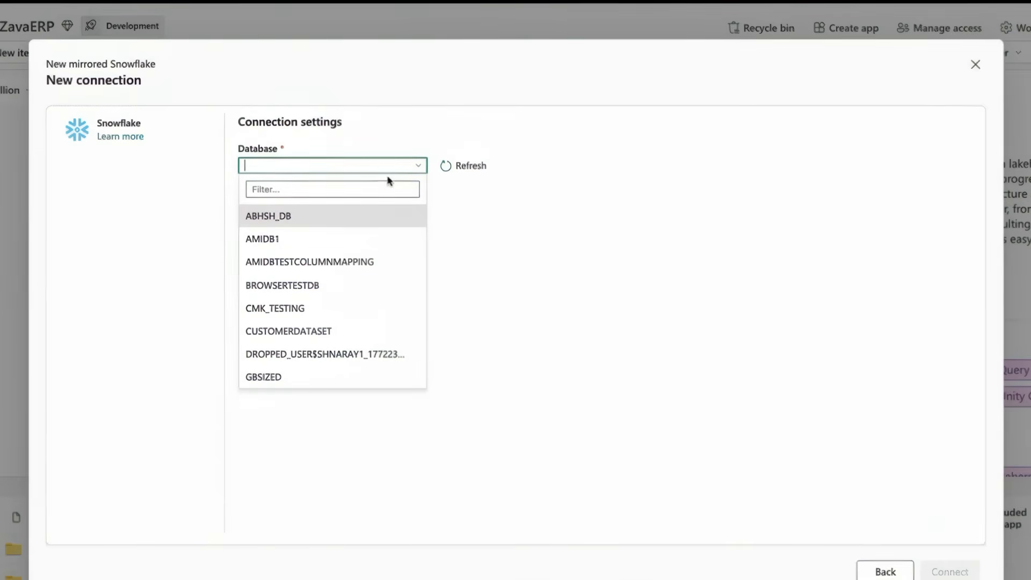
{"action": "type", "text": "test"}
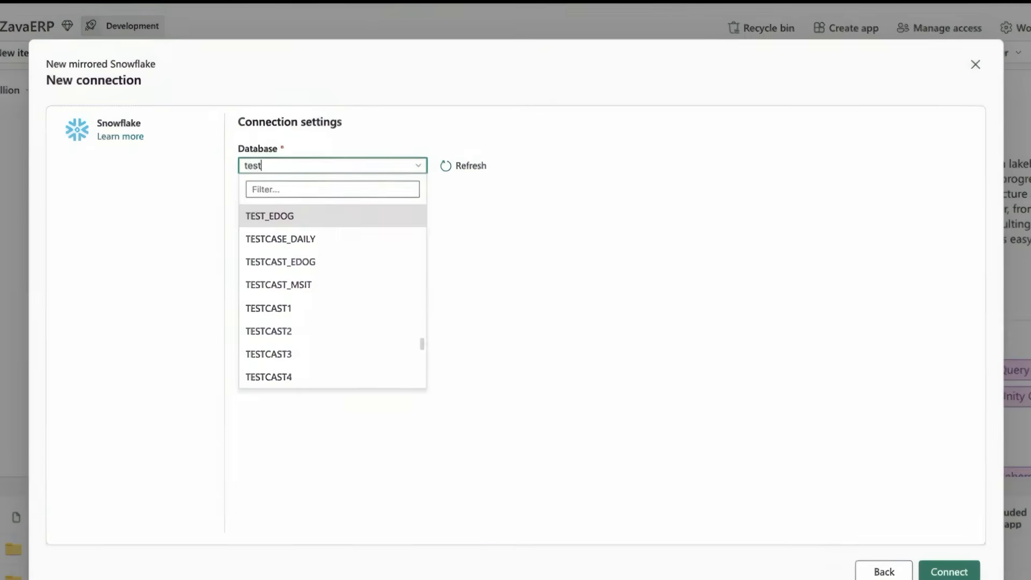
{"action": "scroll", "coordinate": [362, 329], "scroll_direction": "down", "scroll_amount": 15}
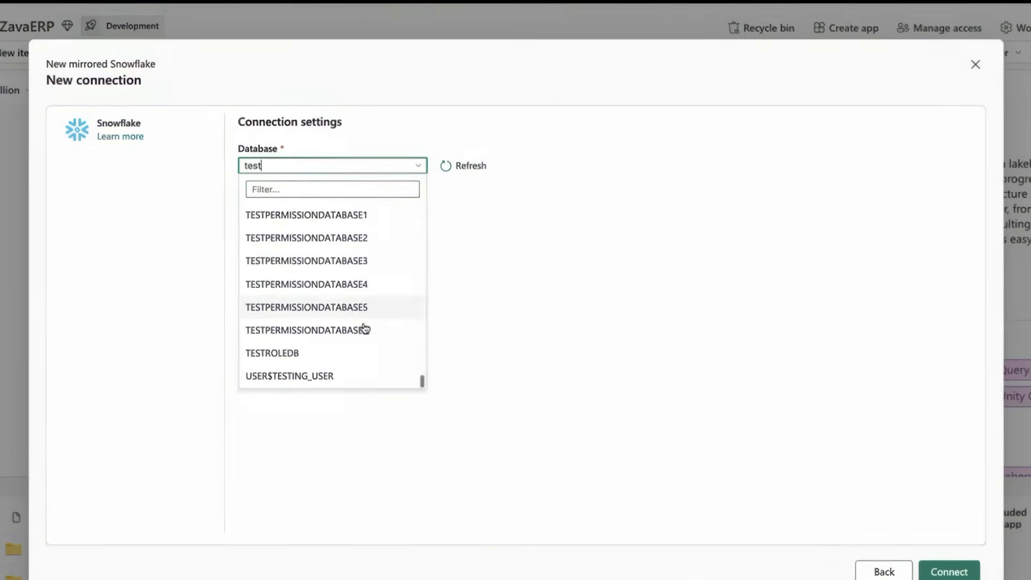
{"action": "scroll", "coordinate": [365, 329], "scroll_direction": "up", "scroll_amount": 1}
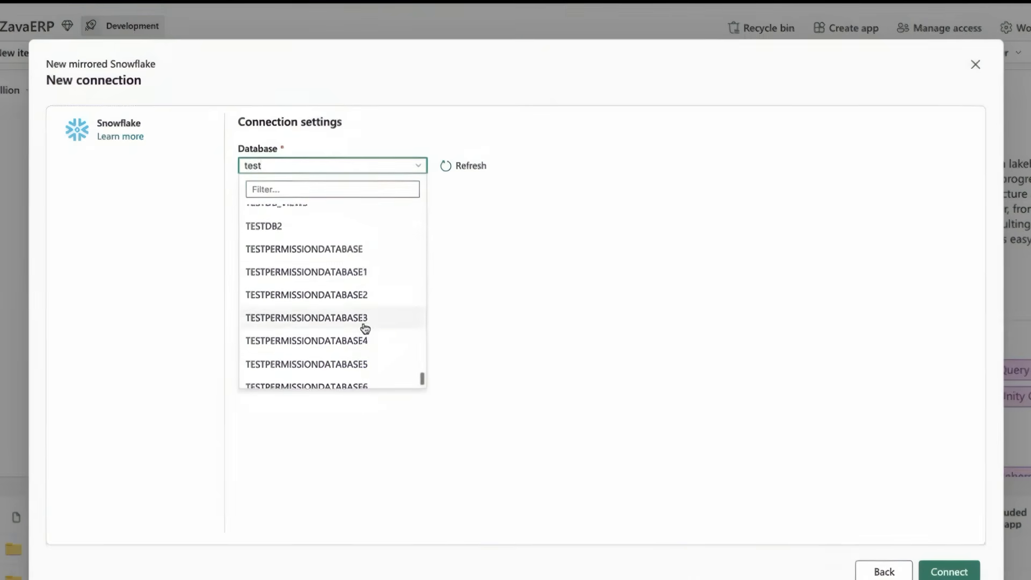
{"action": "left_click", "coordinate": [353, 273]}
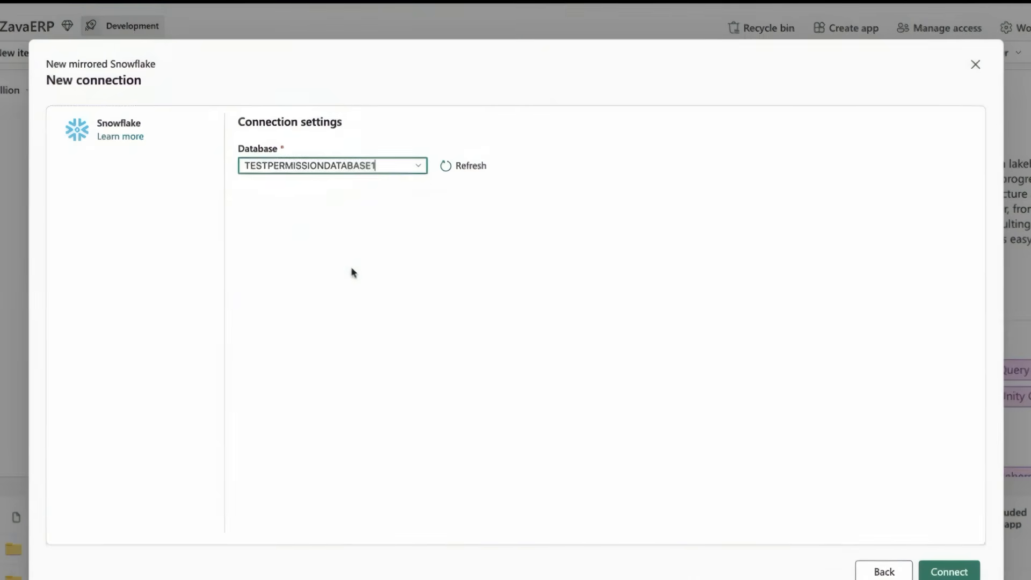
{"action": "left_click", "coordinate": [961, 572]}
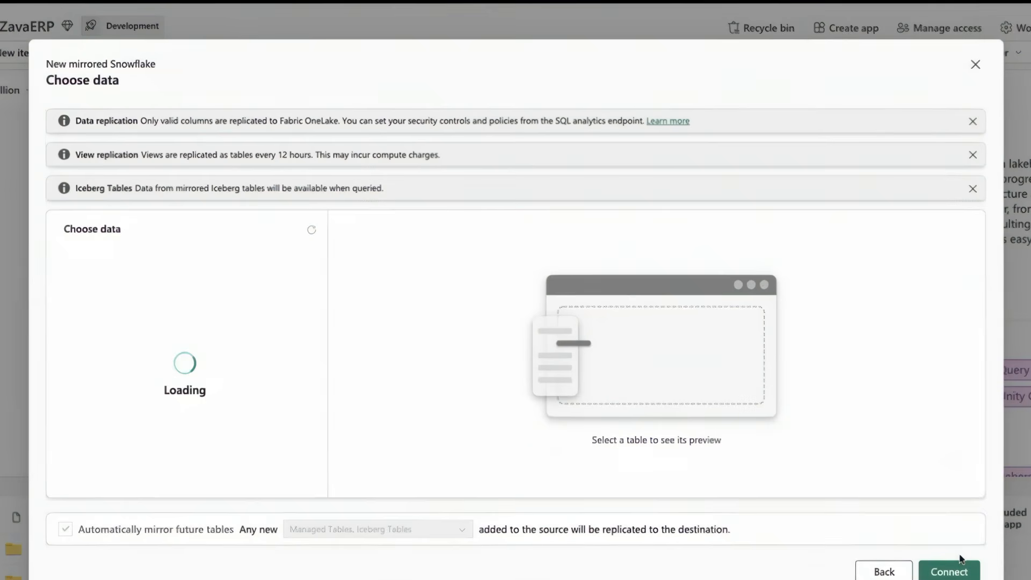
Look through the source tables, preview PUBLIC.CUSTOMERS and toggle automatic mirroring of future tables
{"action": "left_click", "coordinate": [83, 319]}
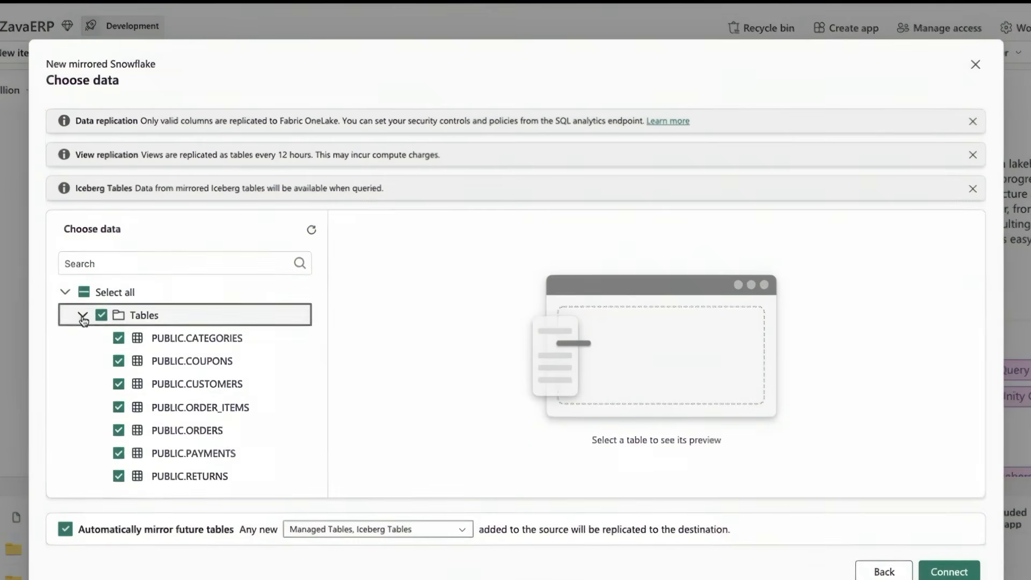
{"action": "scroll", "coordinate": [127, 388], "scroll_direction": "down", "scroll_amount": 1}
{"action": "scroll", "coordinate": [127, 388], "scroll_direction": "up", "scroll_amount": 1}
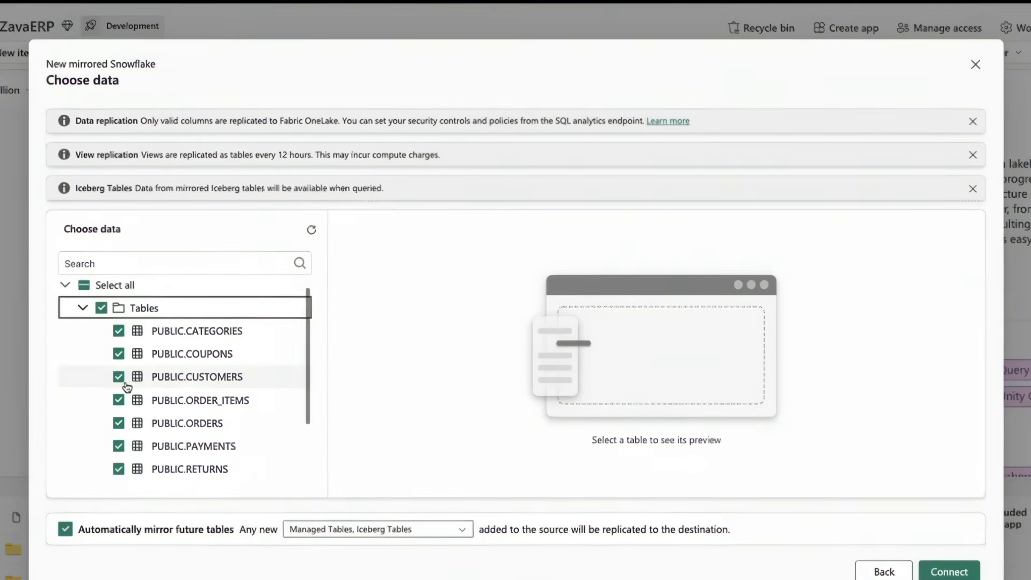
{"action": "left_click", "coordinate": [187, 379]}
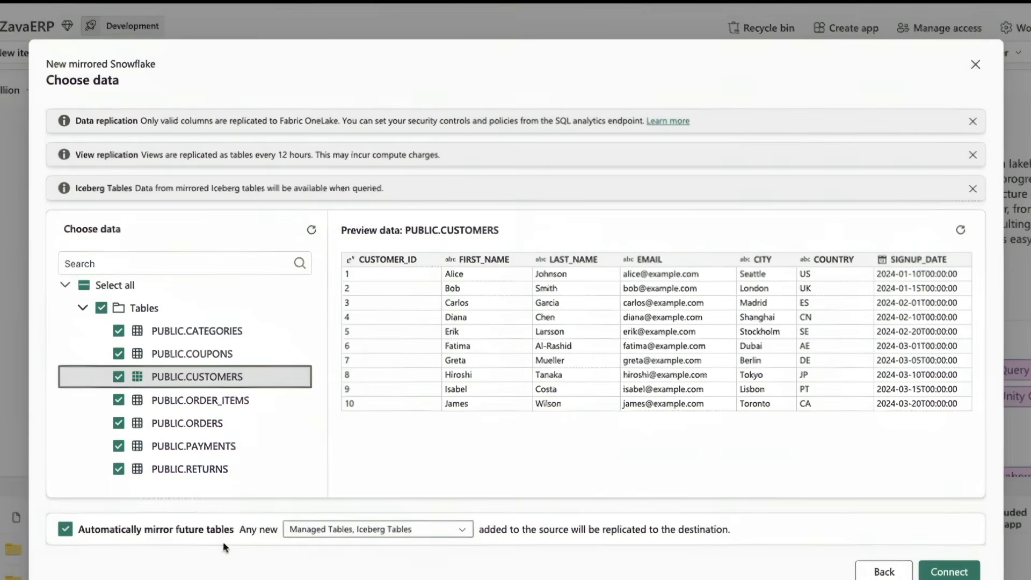
{"action": "left_click", "coordinate": [66, 530]}
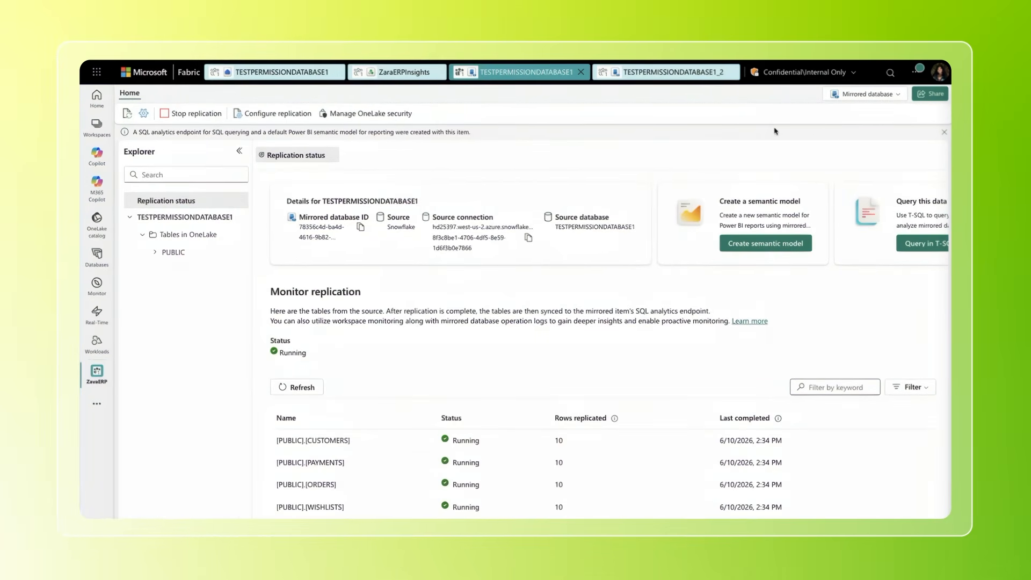
Review the replication status of the mirrored tables and switch the mirrored database to its SQL analytics endpoint
{"action": "scroll", "coordinate": [603, 468], "scroll_direction": "down", "scroll_amount": 2}
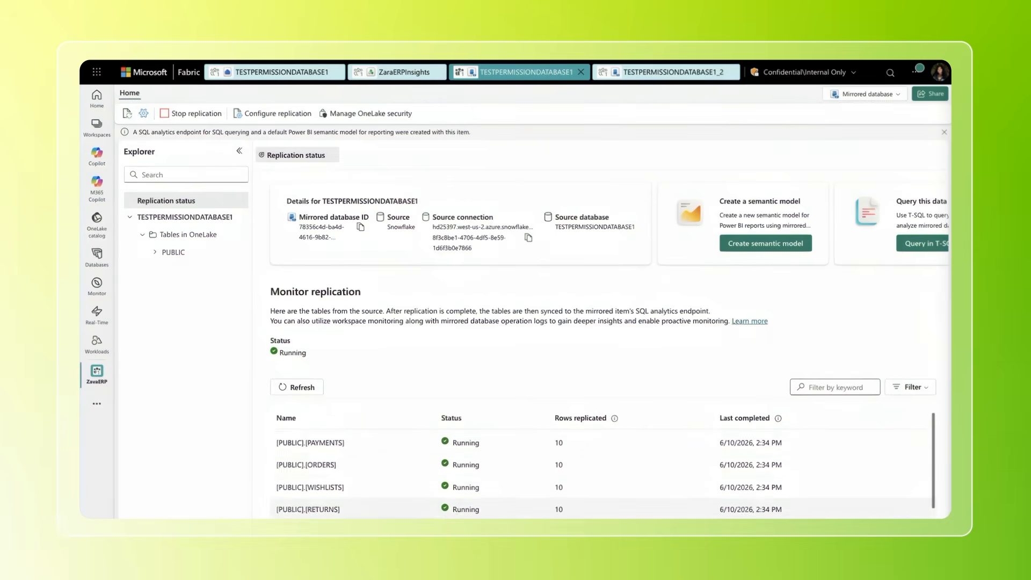
{"action": "scroll", "coordinate": [491, 471], "scroll_direction": "up", "scroll_amount": 2}
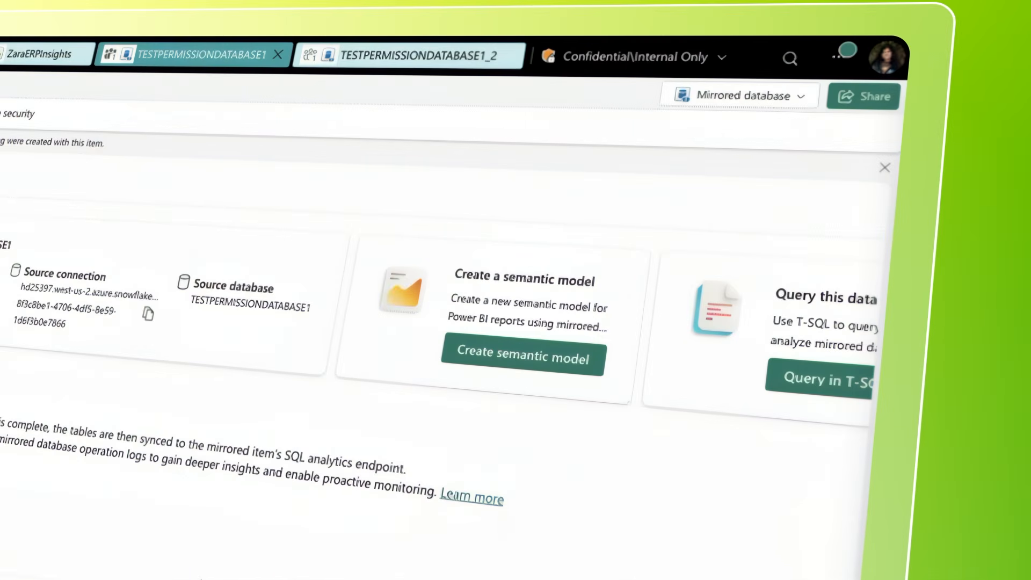
{"action": "left_click", "coordinate": [722, 107]}
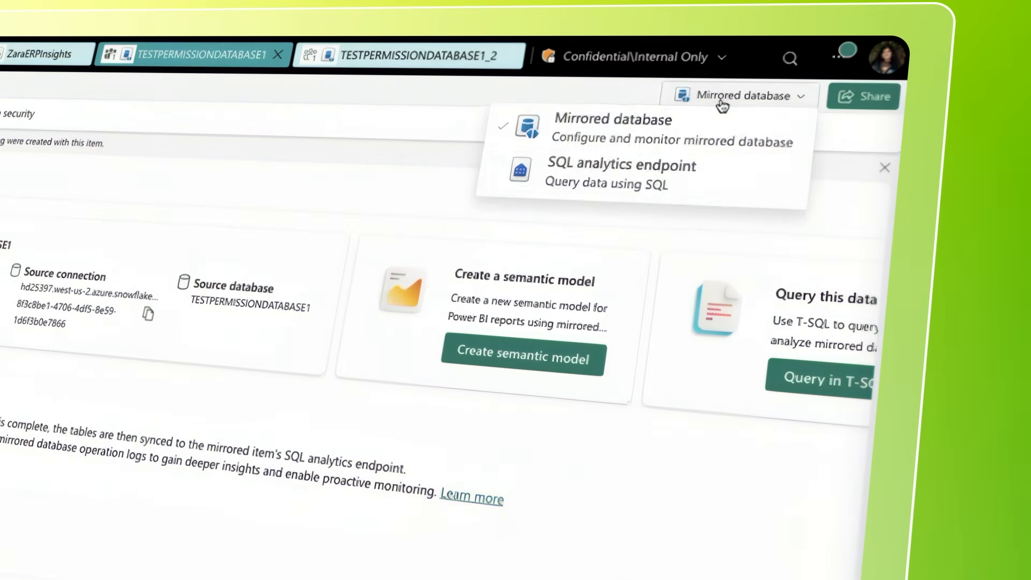
{"action": "left_click", "coordinate": [652, 179]}
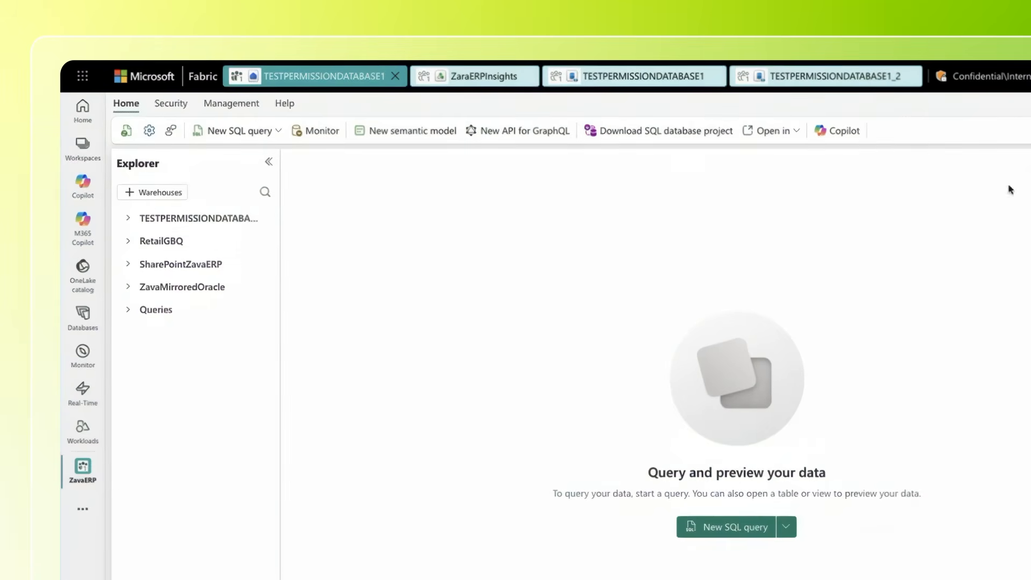
Expand TESTPERMISSIONDATABASE1 in the widened Explorer and preview the CUSTOMERS table of the PUBLIC schema
{"action": "left_click", "coordinate": [128, 218]}
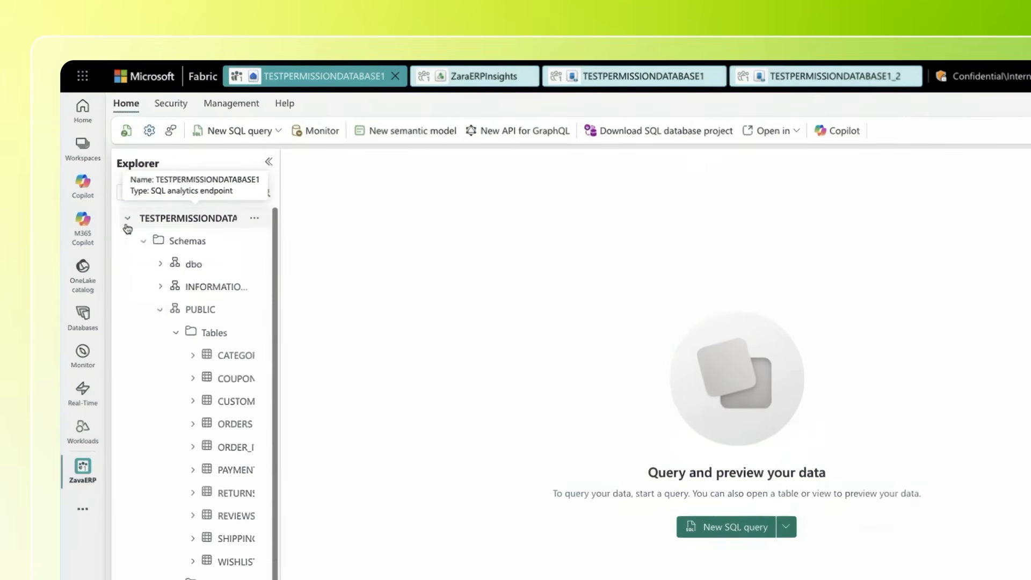
{"action": "left_click_drag", "start_coordinate": [278, 273], "coordinate": [327, 274]}
{"action": "scroll", "coordinate": [238, 392], "scroll_direction": "down", "scroll_amount": 1}
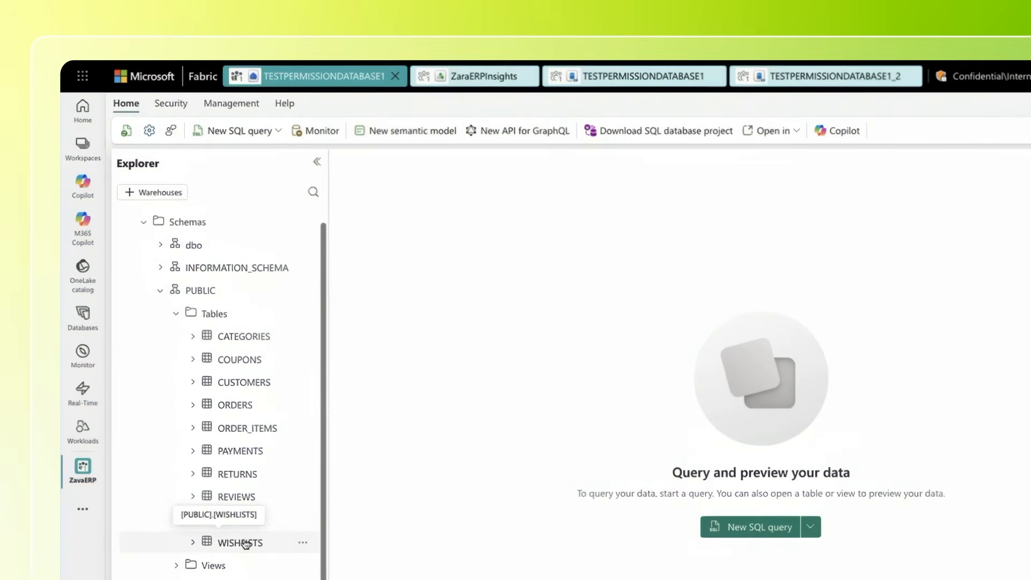
{"action": "left_click", "coordinate": [243, 382]}
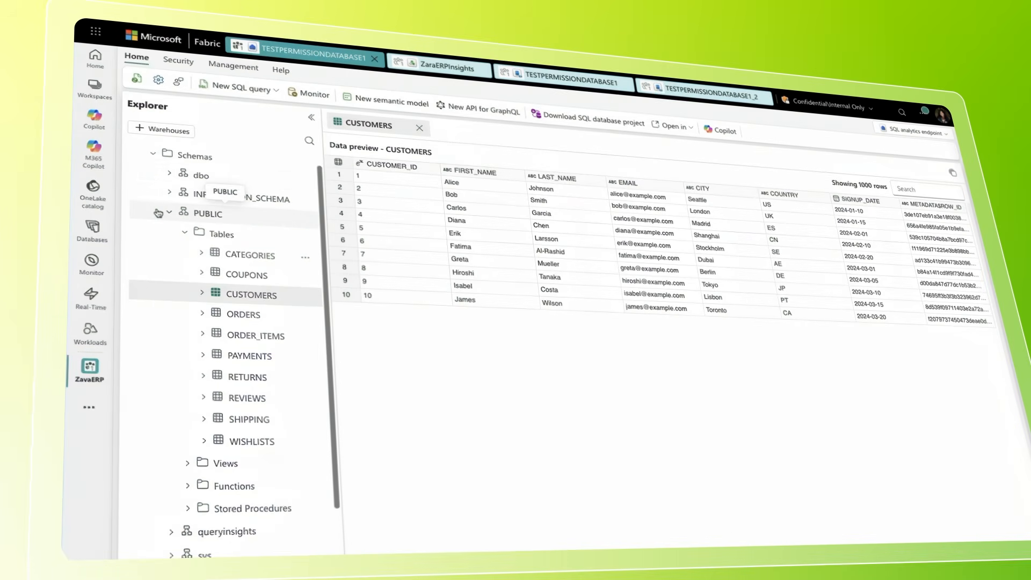
Open the saved SQL query 1, run its join of ZavaMirroredOracle orders with RetailGBQ customers, and examine the total order amount
{"action": "scroll", "coordinate": [158, 213], "scroll_direction": "down", "scroll_amount": 2}
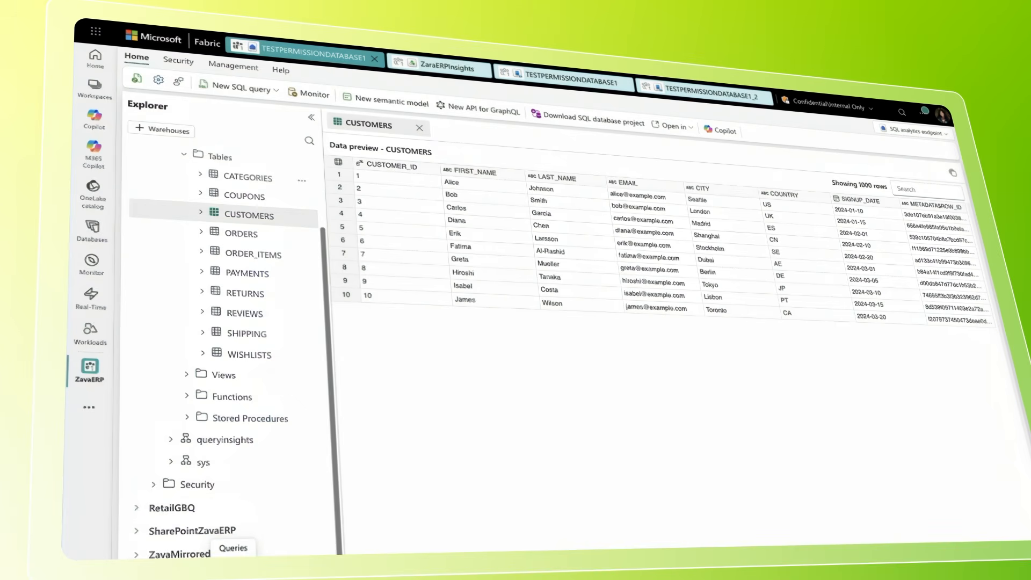
{"action": "left_click", "coordinate": [215, 570]}
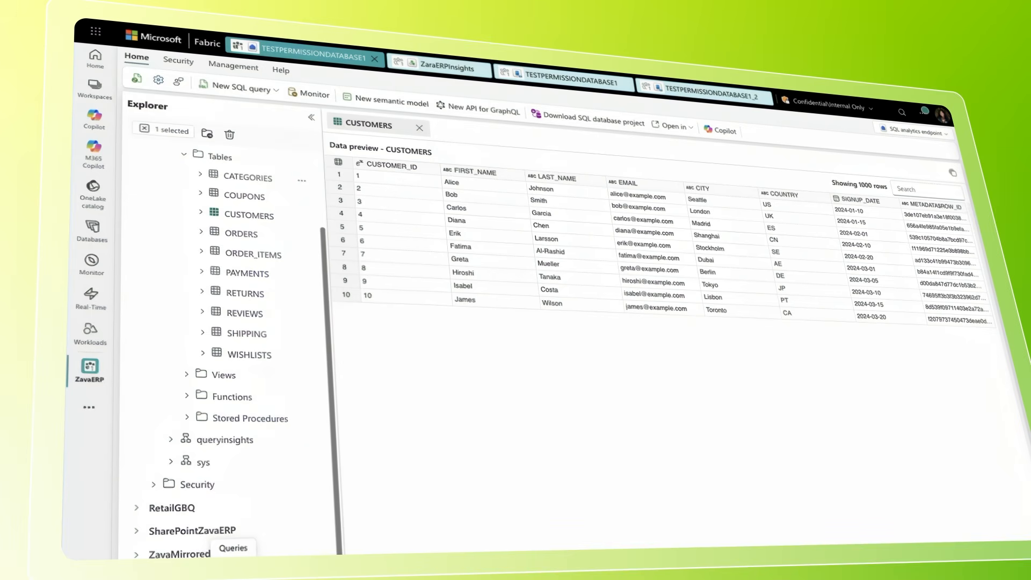
{"action": "scroll", "coordinate": [215, 553], "scroll_direction": "down", "scroll_amount": 2}
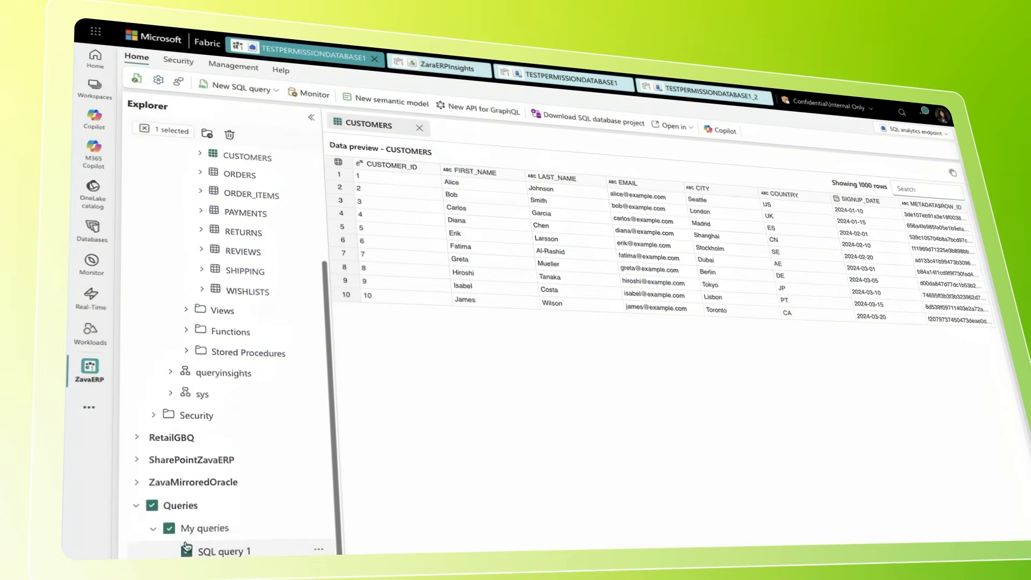
{"action": "left_click", "coordinate": [215, 553]}
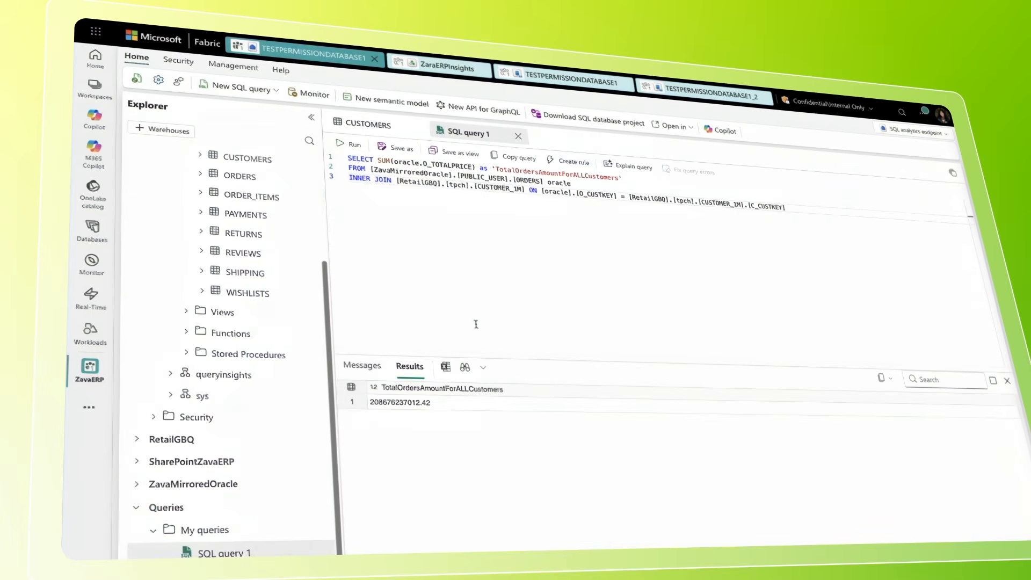
{"action": "left_click", "coordinate": [348, 144]}
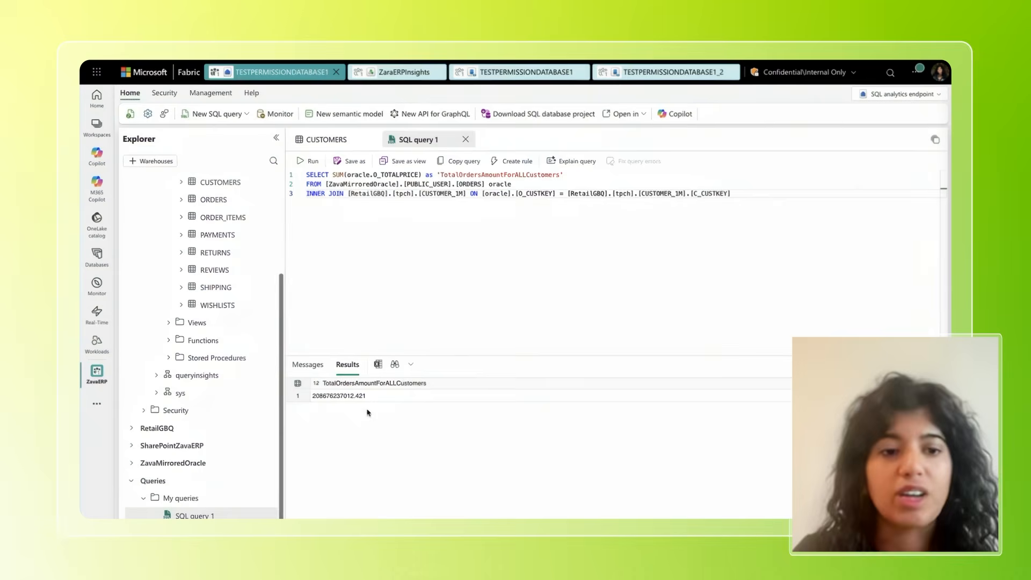
{"action": "left_click_drag", "start_coordinate": [375, 401], "coordinate": [309, 403]}
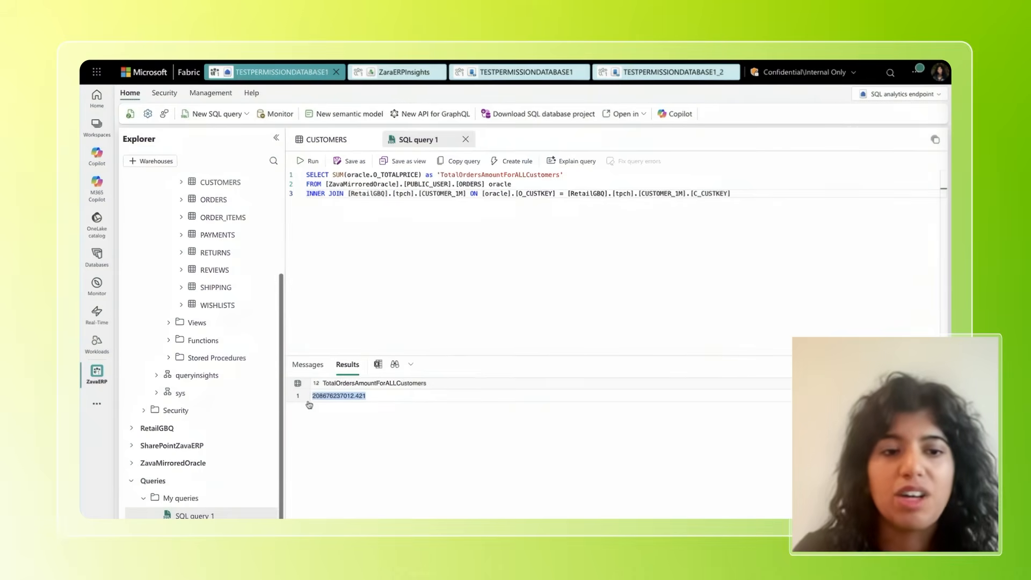
{"action": "left_click", "coordinate": [392, 316]}
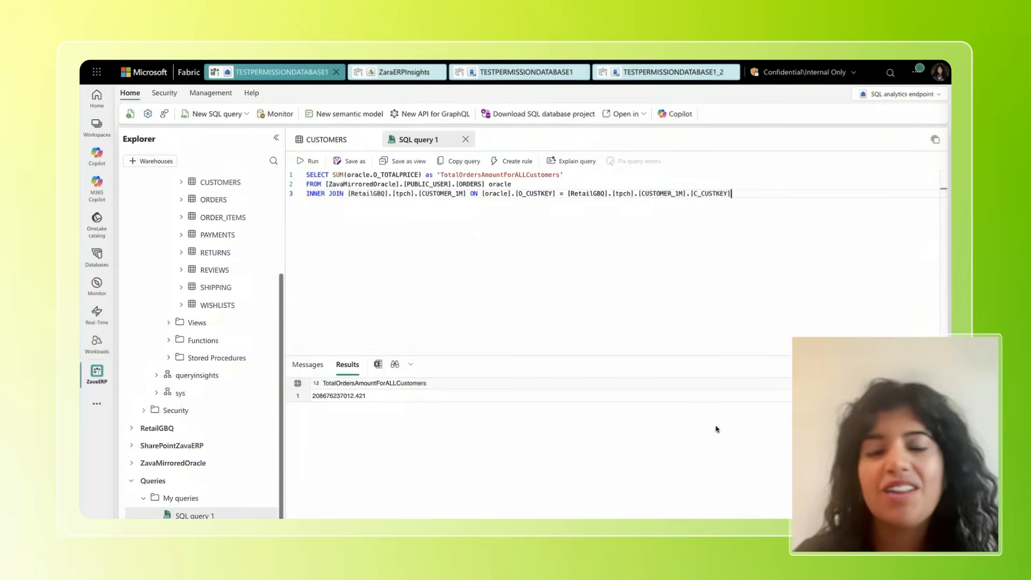
Return to the ZavaERP workspace, filter the new item types for "data agent" and start creating a data agent
{"action": "left_click", "coordinate": [97, 376]}
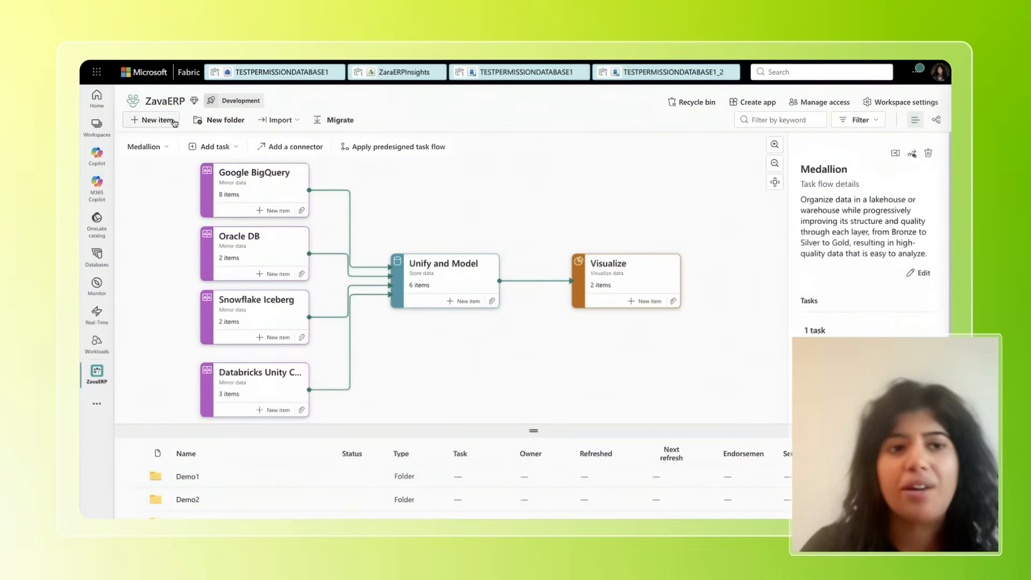
{"action": "left_click", "coordinate": [155, 120]}
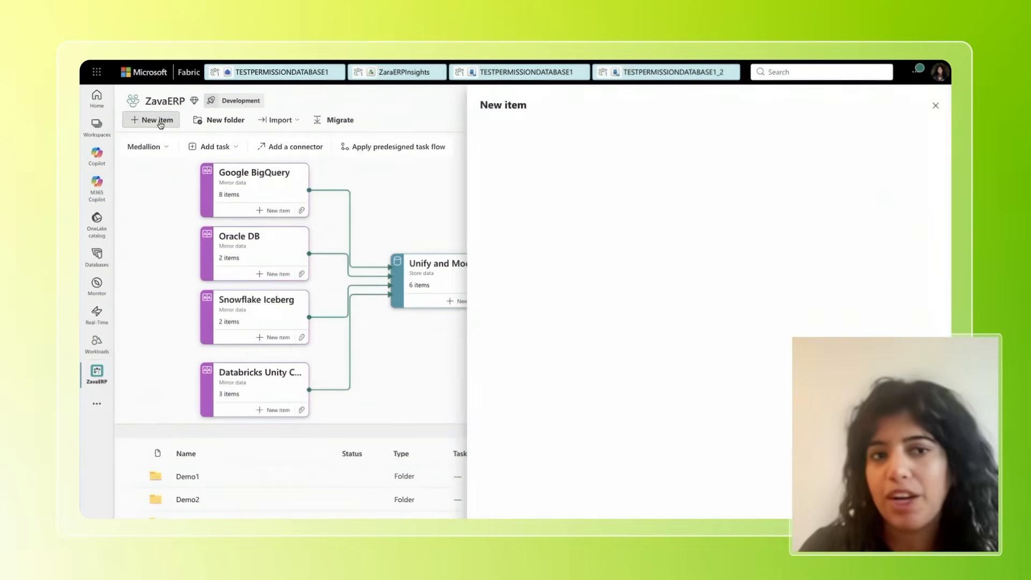
{"action": "left_click", "coordinate": [834, 124]}
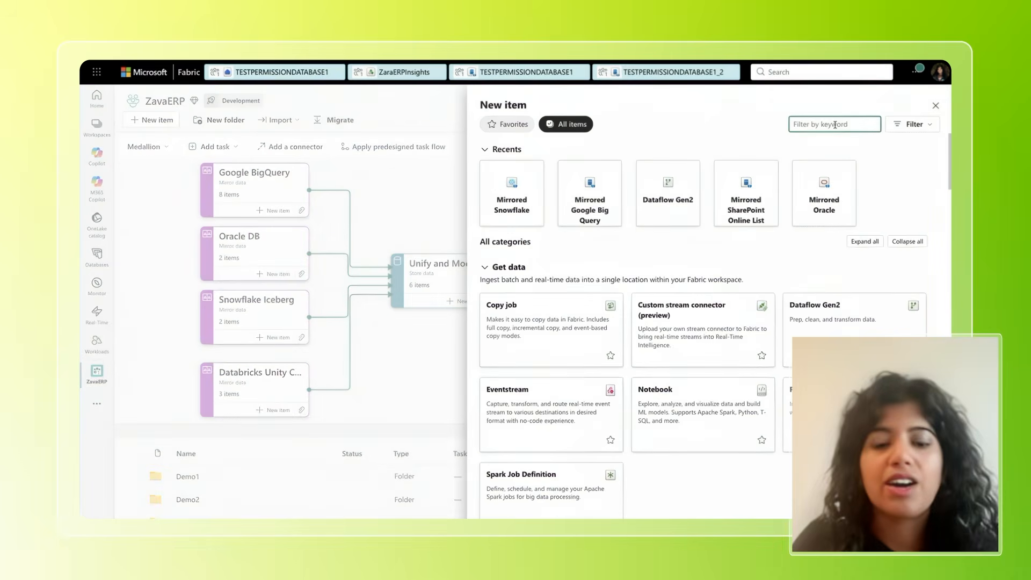
{"action": "type", "text": "data"}
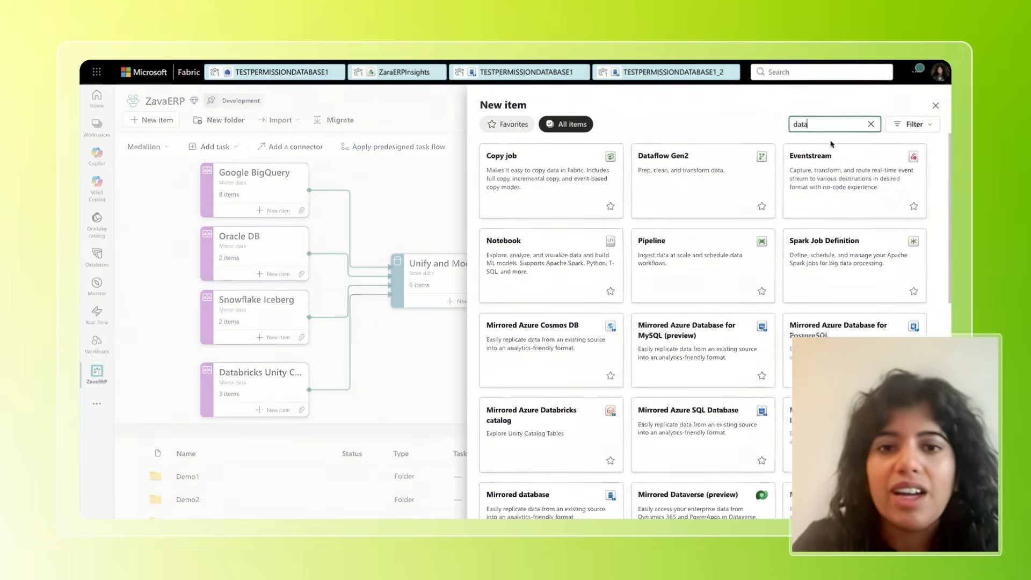
{"action": "type", "text": " agent"}
{"action": "left_click", "coordinate": [527, 187]}
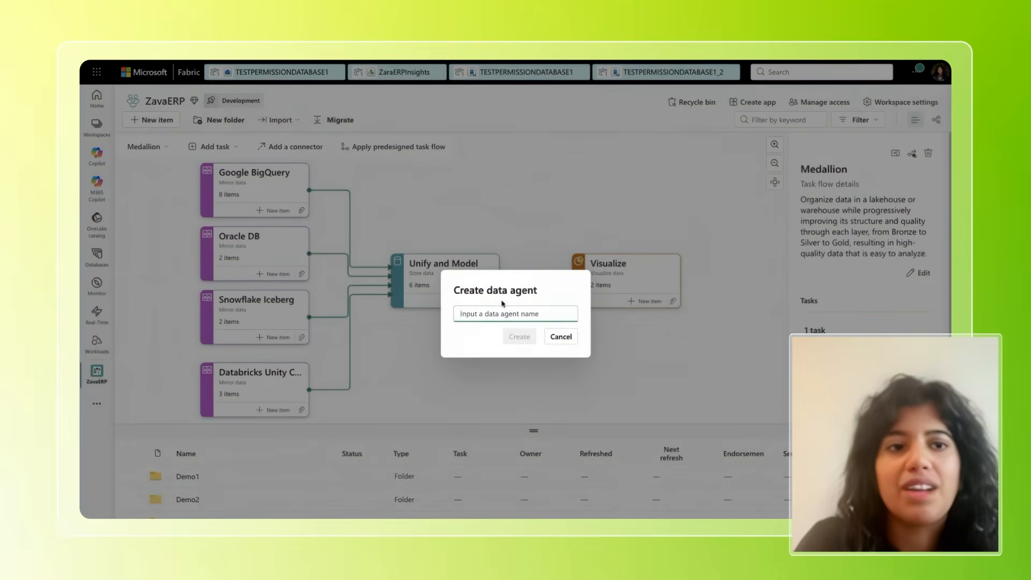
Name the data agent ZavaERPInsgihts and create it
{"action": "type", "text": "ZavaERIP"}
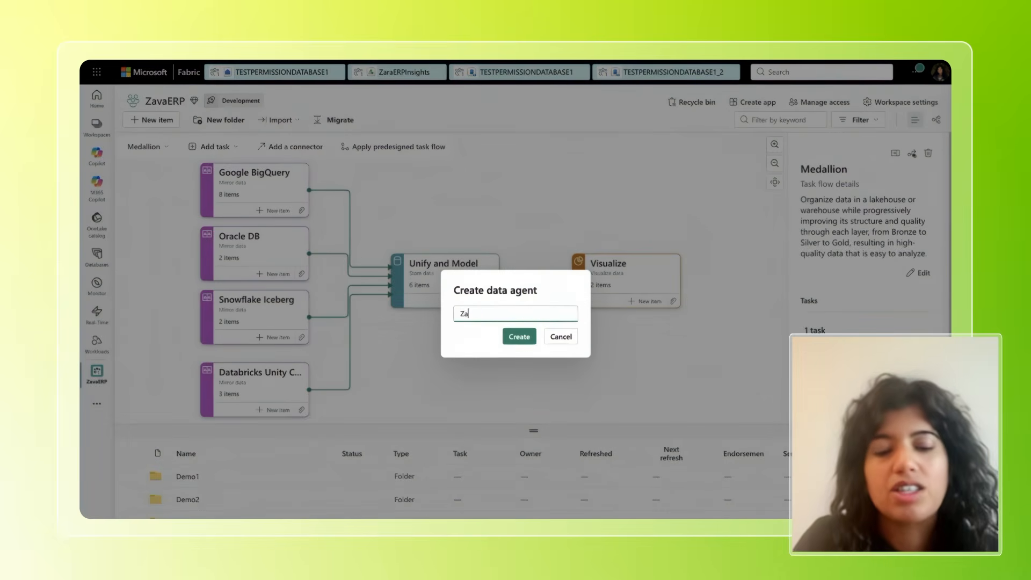
{"action": "key", "text": "BackSpace"}
{"action": "key", "text": "BackSpace"}
{"action": "type", "text": "P"}
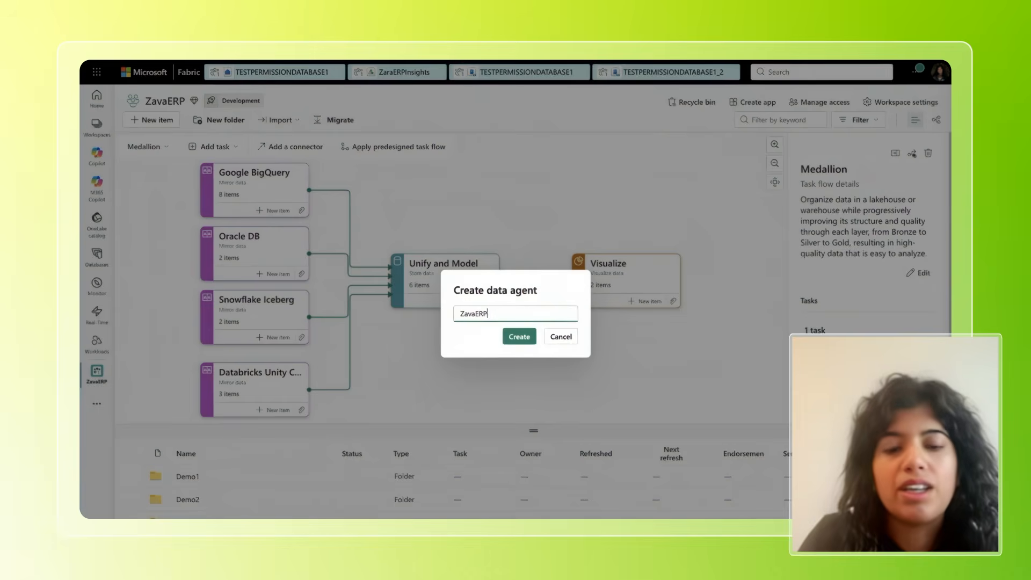
{"action": "type", "text": "Insgihts"}
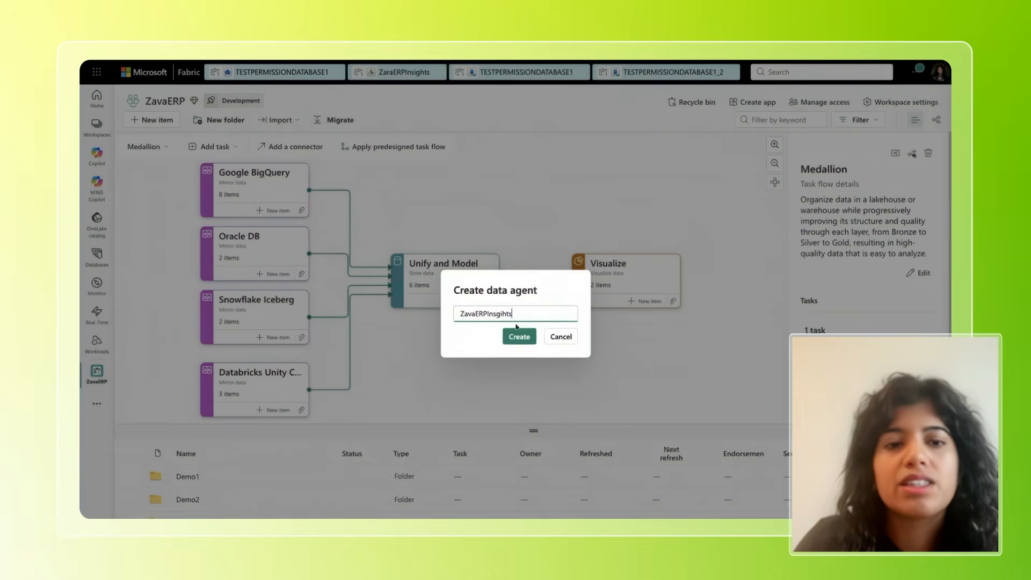
{"action": "left_click", "coordinate": [519, 338]}
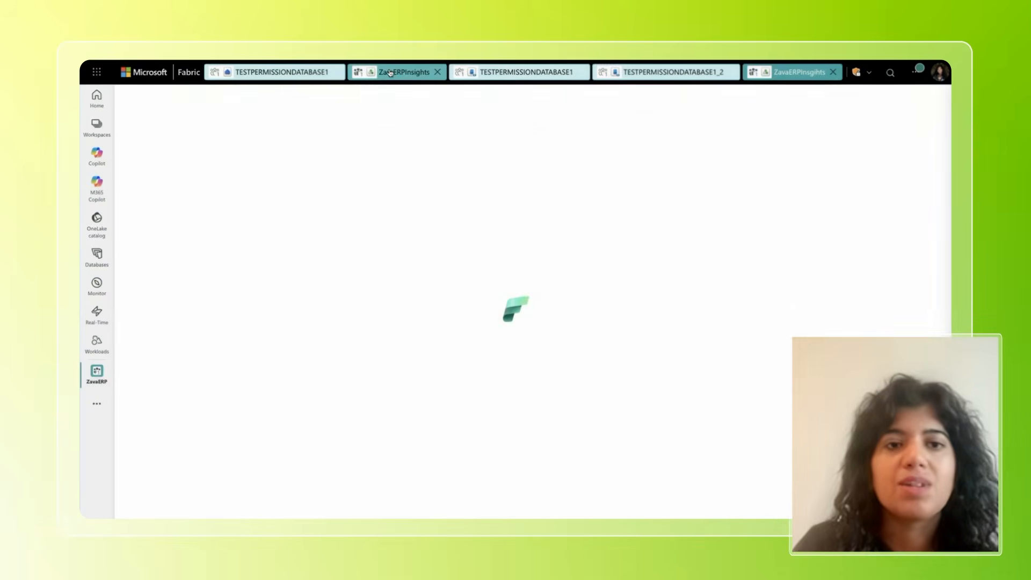
Switch to the existing ZaraERPInsights data agent and add the mirrored database TESTPERMISSIONDATABASE1 as a data source
{"action": "left_click", "coordinate": [390, 72]}
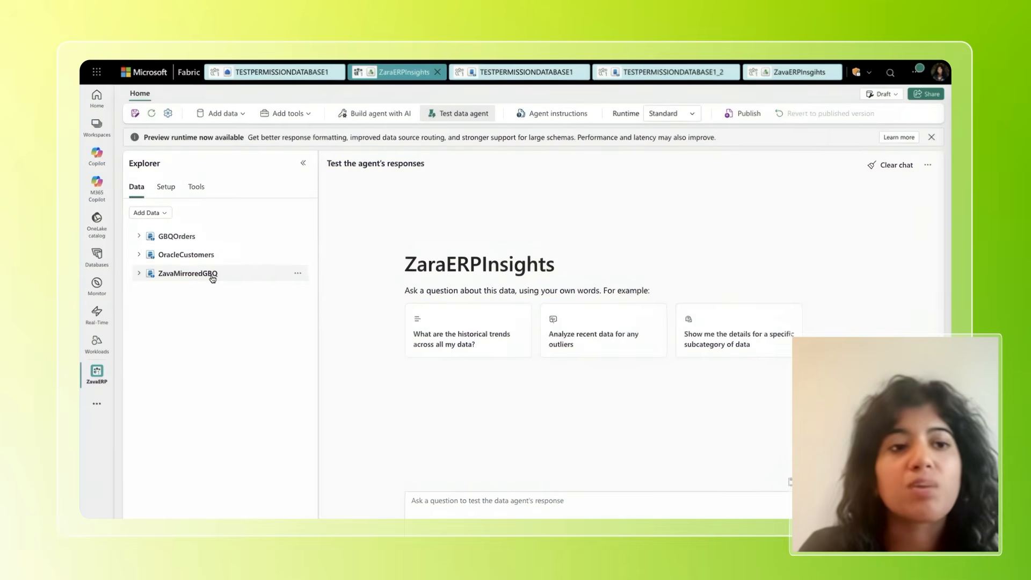
{"action": "left_click", "coordinate": [160, 213]}
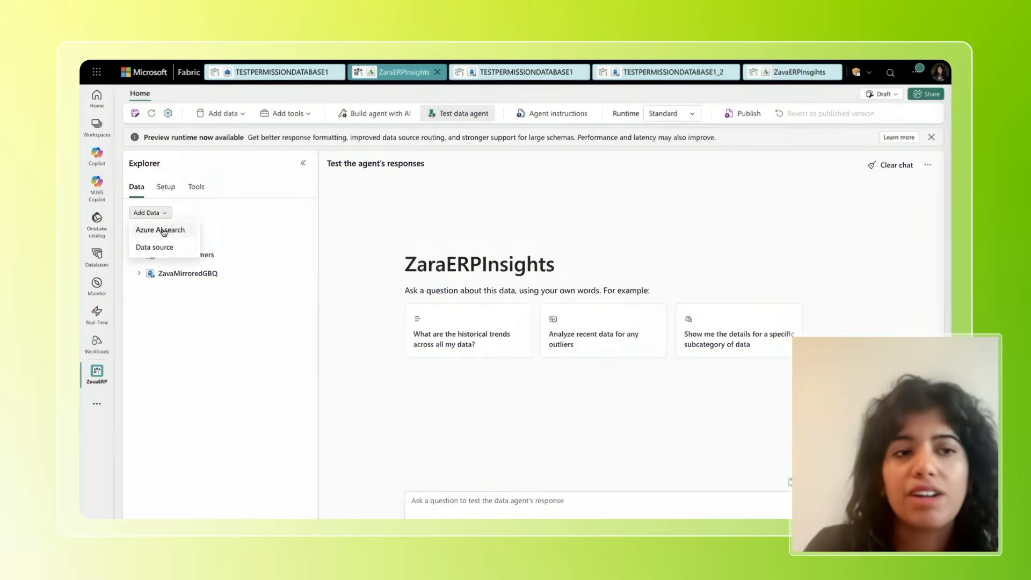
{"action": "left_click", "coordinate": [164, 247]}
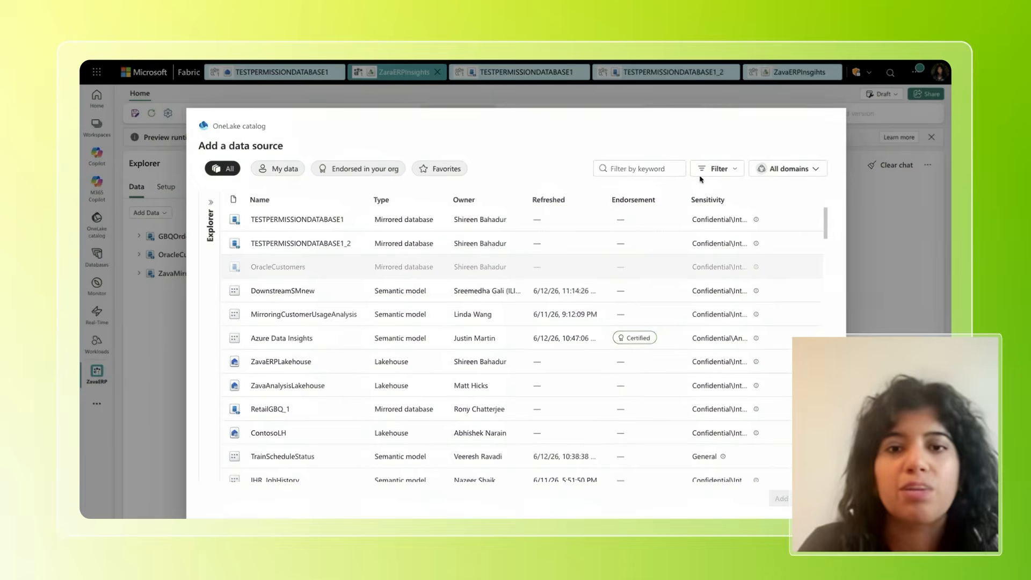
{"action": "left_click", "coordinate": [623, 169]}
{"action": "type", "text": "testmir"}
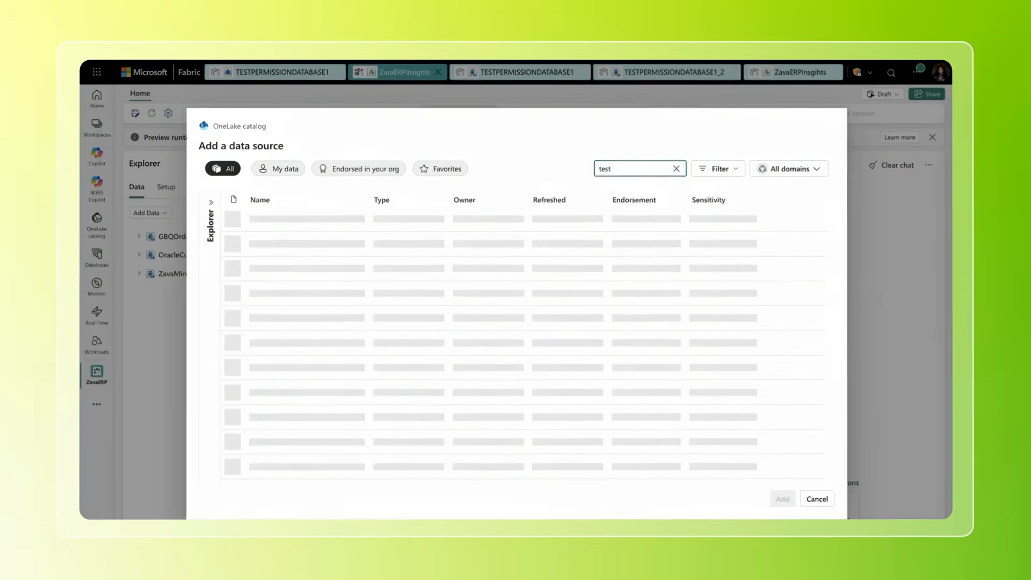
{"action": "type", "text": "ror"}
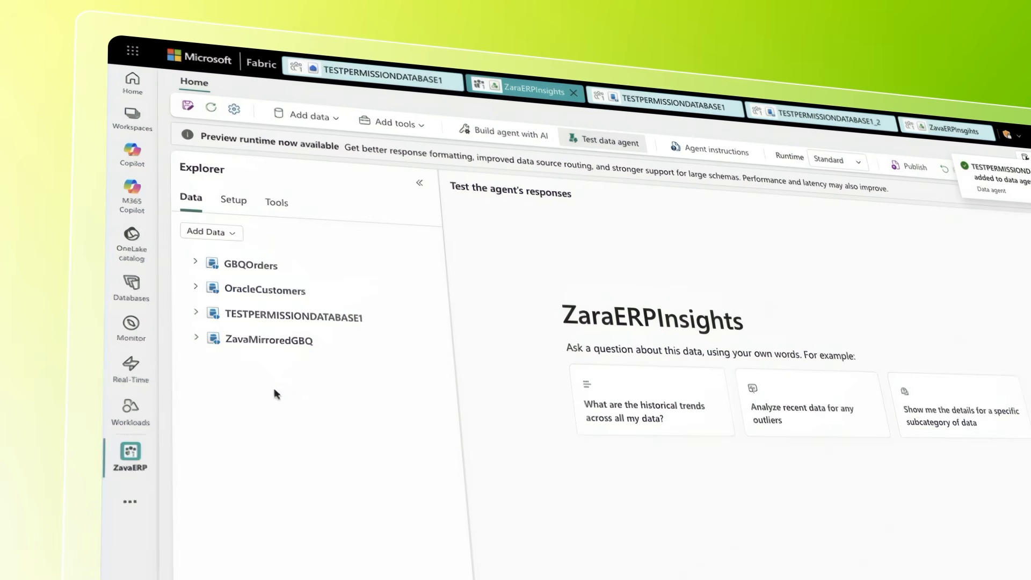
Look through the tables of OracleCustomers and the PUBLIC schema of TESTPERMISSIONDATABASE1, and collapse TESTPERMISSIONDATABASE1
{"action": "left_click", "coordinate": [195, 291]}
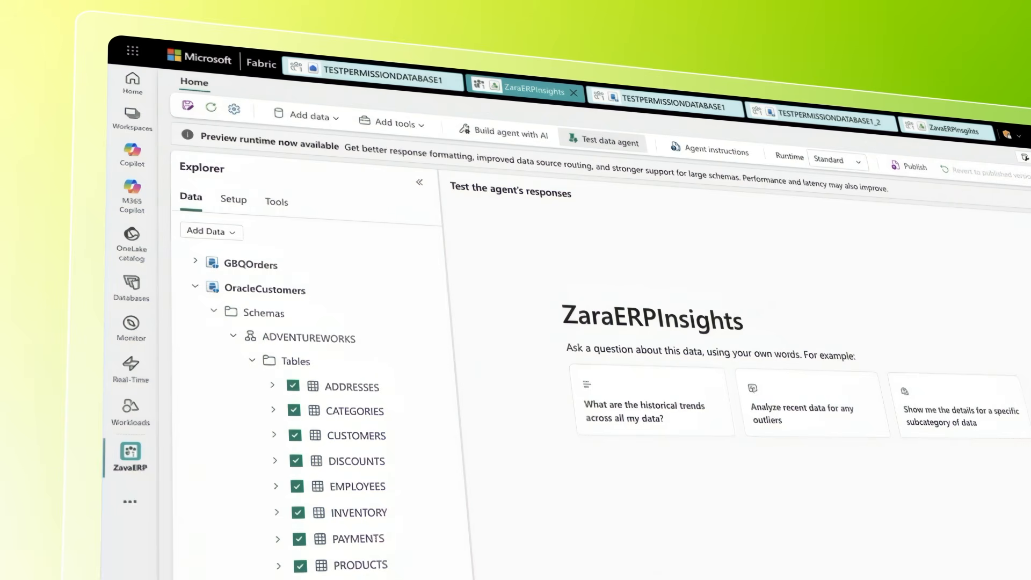
{"action": "scroll", "coordinate": [306, 376], "scroll_direction": "down", "scroll_amount": 2}
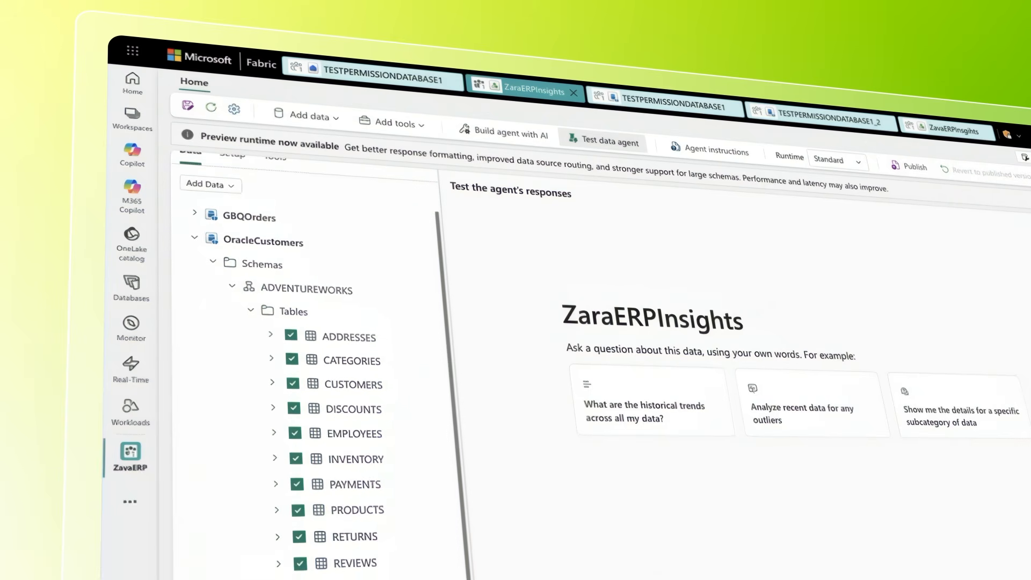
{"action": "scroll", "coordinate": [317, 499], "scroll_direction": "down", "scroll_amount": 3}
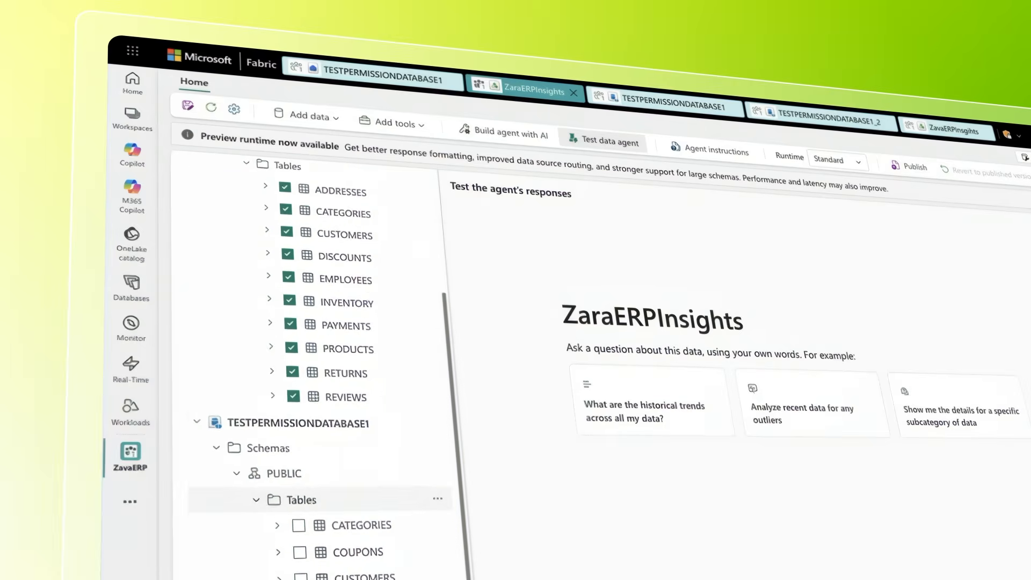
{"action": "scroll", "coordinate": [301, 499], "scroll_direction": "down", "scroll_amount": 2}
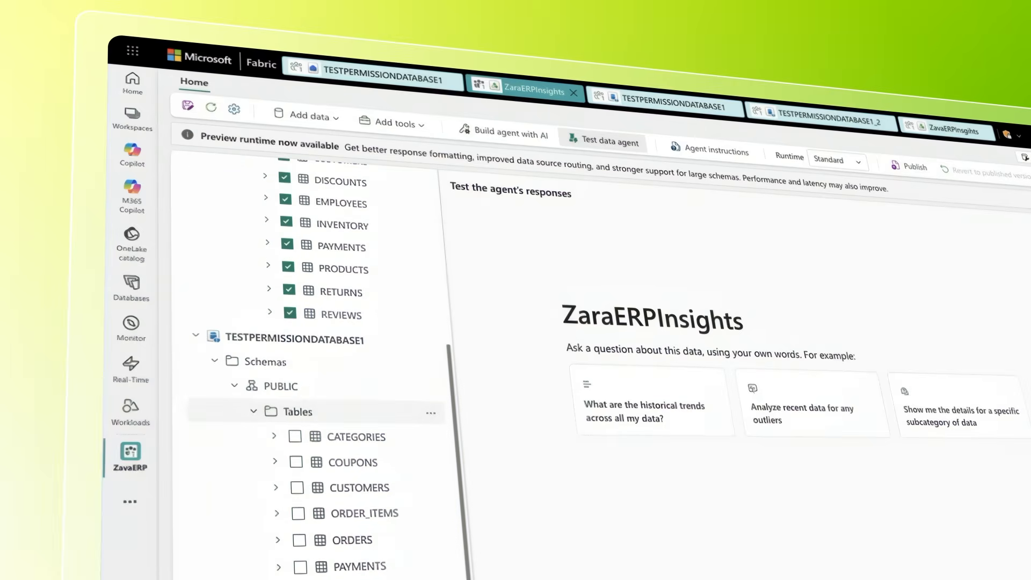
{"action": "left_click", "coordinate": [295, 437]}
{"action": "left_click", "coordinate": [296, 461]}
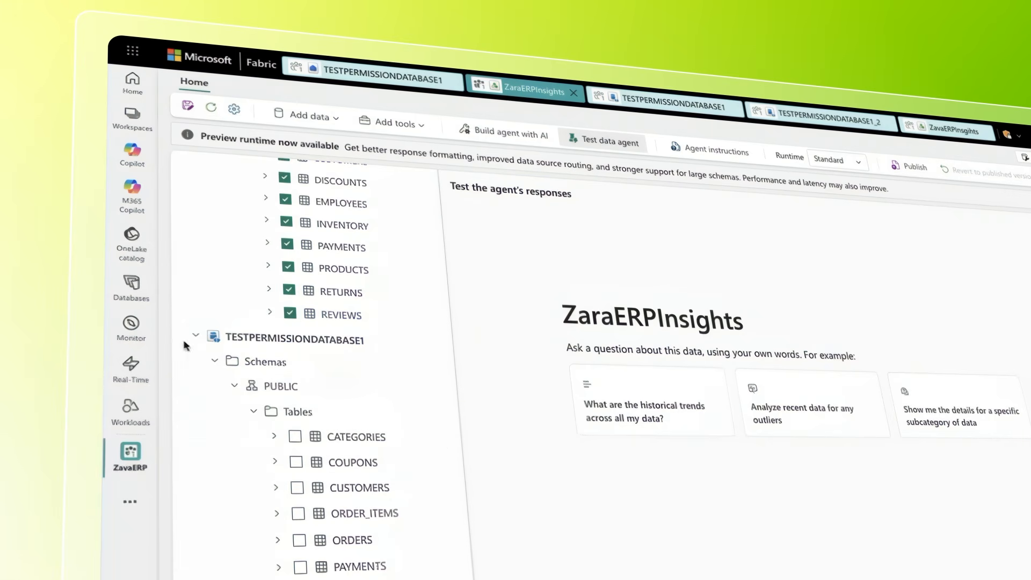
{"action": "left_click", "coordinate": [194, 338]}
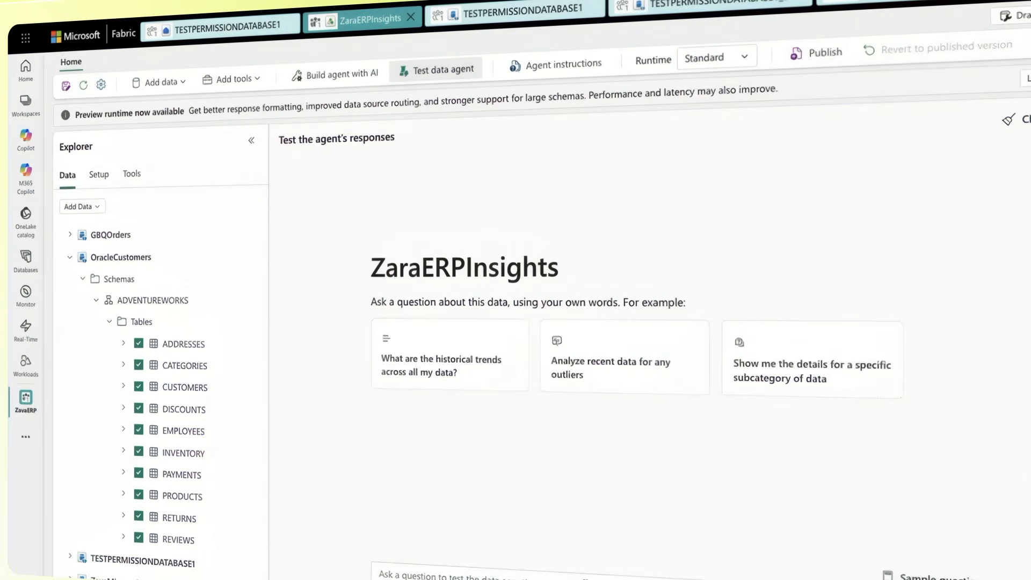
Ask the data agent to group product review sentiment by the rating and comments columns and summarize the trends for each year
{"action": "left_click", "coordinate": [398, 569]}
{"action": "key", "text": "ctrl+v"}
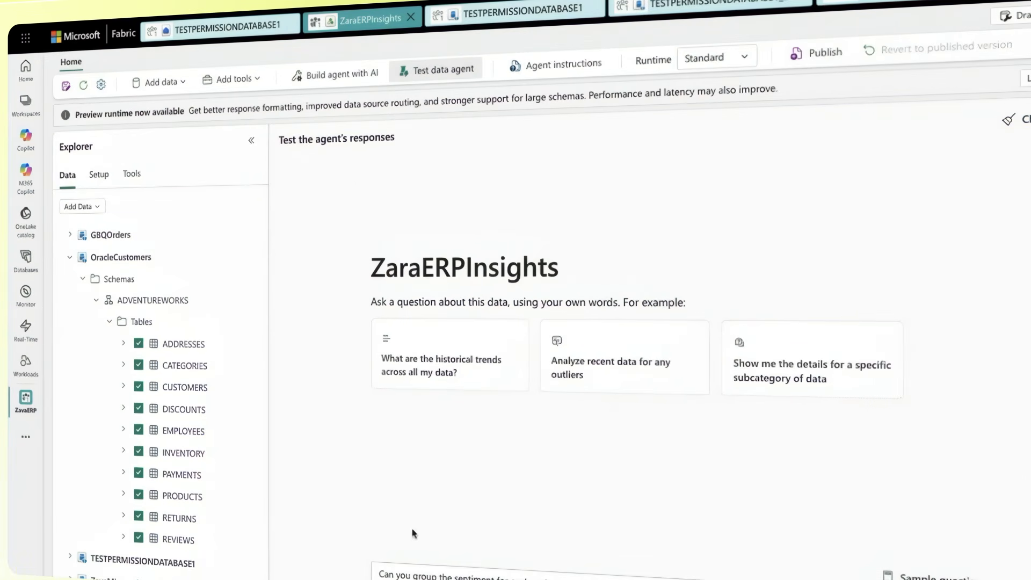
{"action": "key", "text": "Return"}
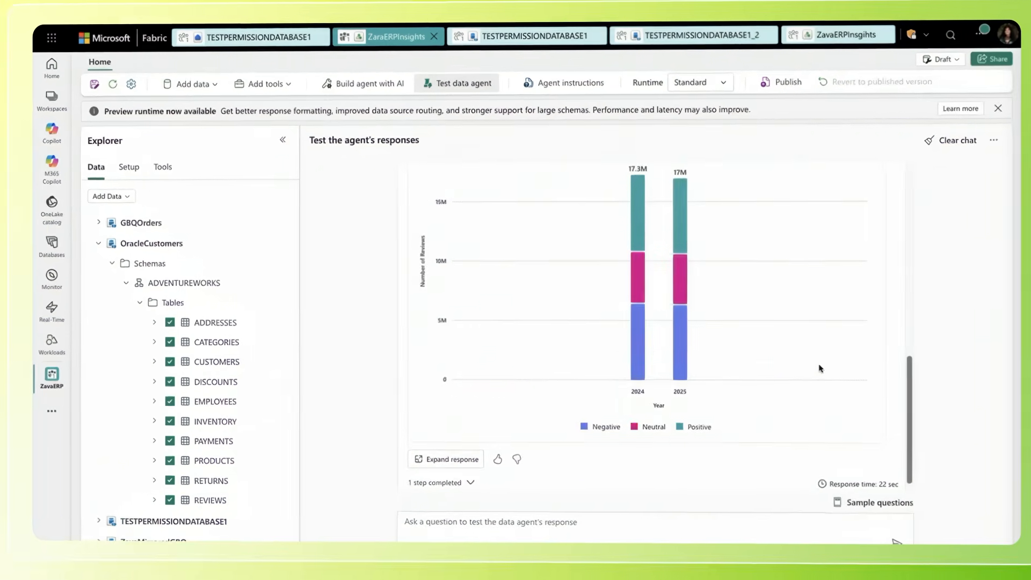
Examine the yearly sentiment chart, the generated SQL and the output table behind the agent's response
{"action": "left_click", "coordinate": [470, 482]}
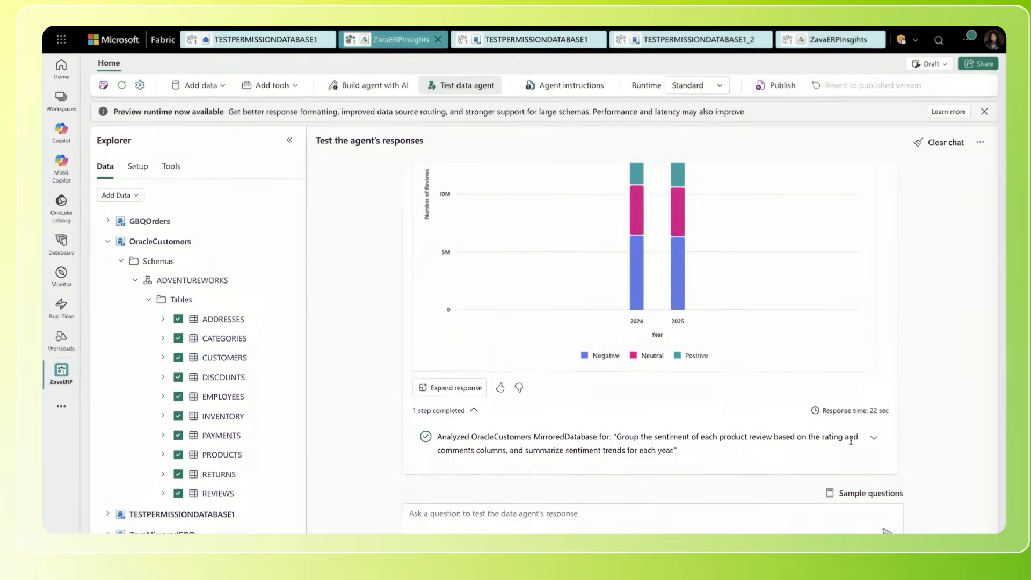
{"action": "left_click", "coordinate": [875, 441]}
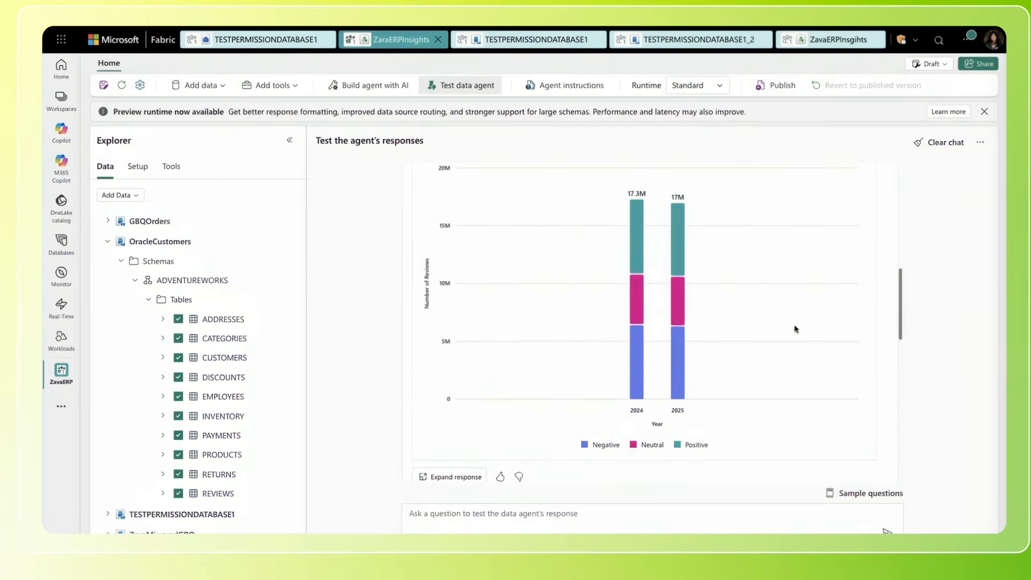
{"action": "mouse_move", "coordinate": [635, 229]}
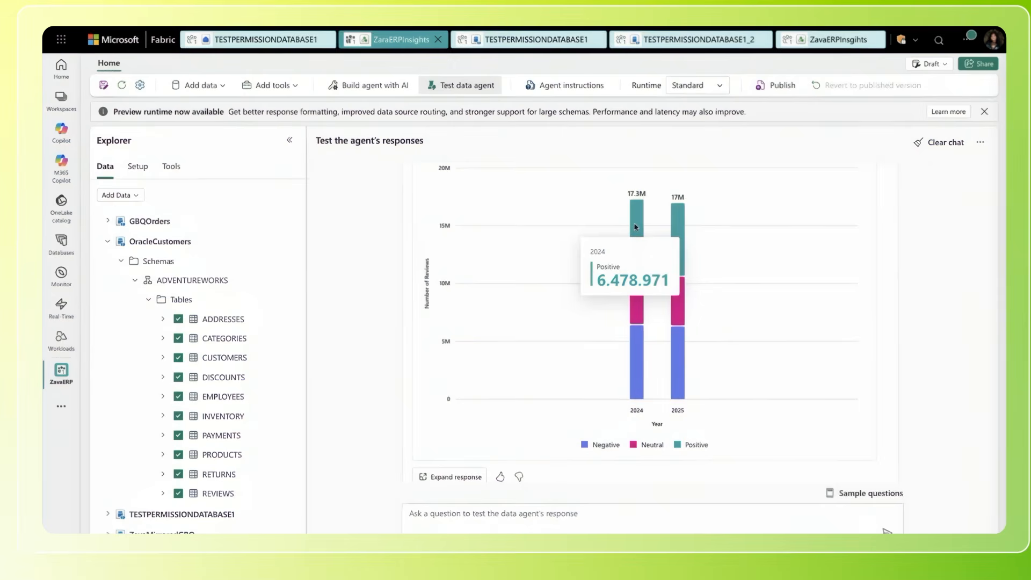
{"action": "mouse_move", "coordinate": [681, 241]}
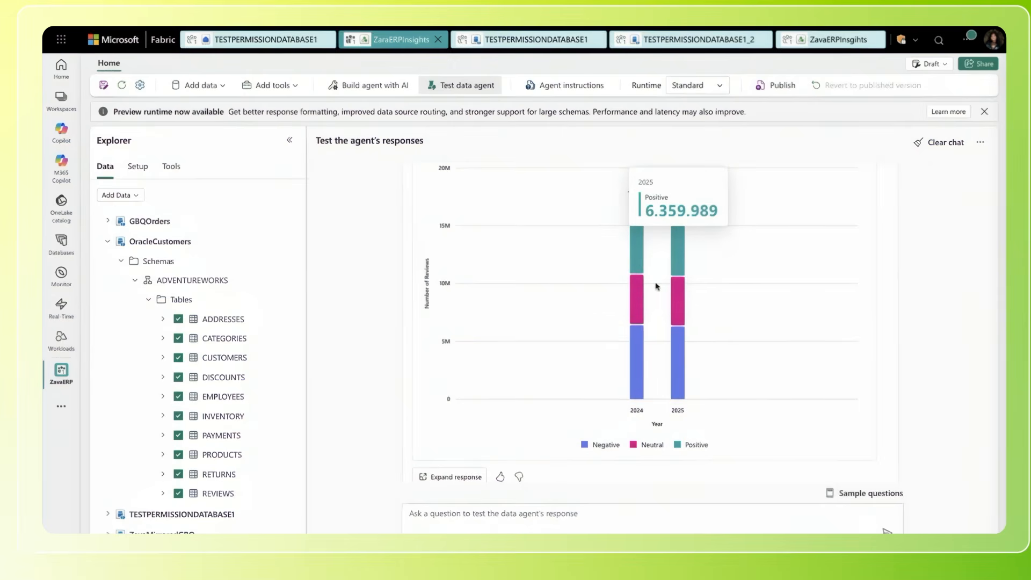
{"action": "mouse_move", "coordinate": [679, 348]}
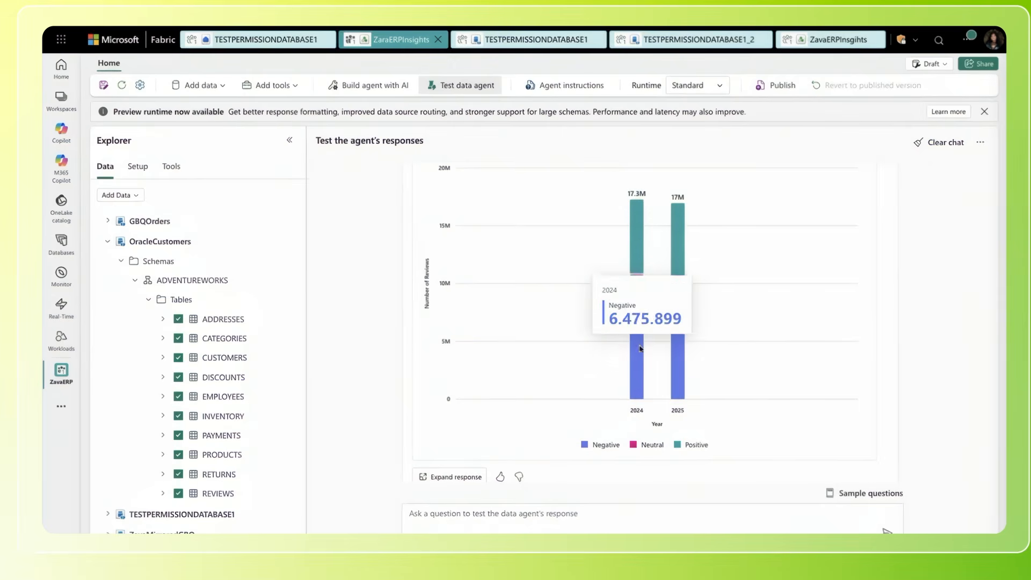
{"action": "scroll", "coordinate": [644, 349], "scroll_direction": "down", "scroll_amount": 6}
{"action": "scroll", "coordinate": [640, 349], "scroll_direction": "down", "scroll_amount": 1}
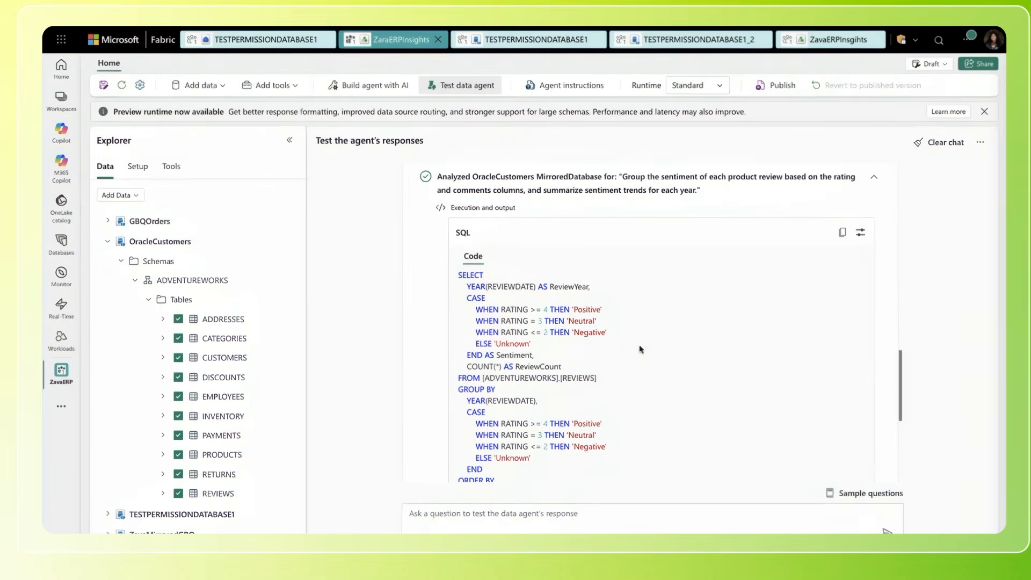
{"action": "scroll", "coordinate": [510, 284], "scroll_direction": "down", "scroll_amount": 2}
{"action": "scroll", "coordinate": [510, 284], "scroll_direction": "down", "scroll_amount": 5}
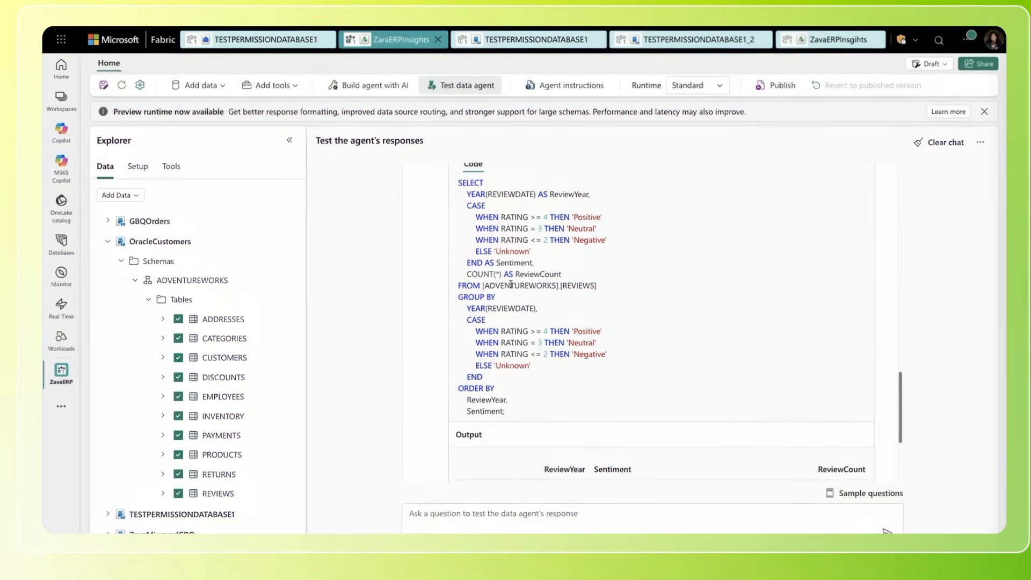
{"action": "scroll", "coordinate": [511, 284], "scroll_direction": "down", "scroll_amount": 1}
Ask the data agent "Which category received the most negative reviews?"
{"action": "type", "text": "Which q"}
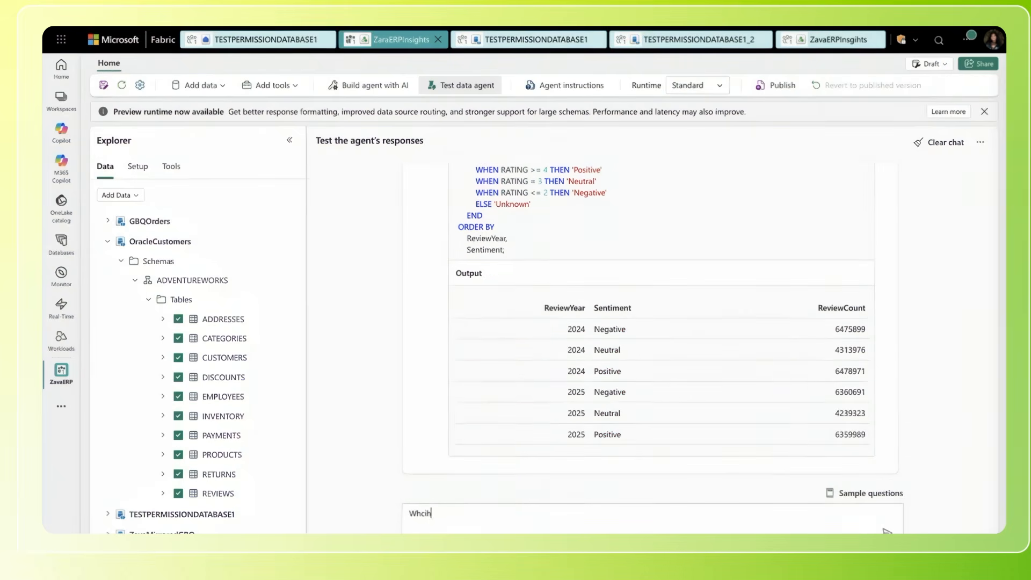
{"action": "type", "text": "ater"}
{"action": "type", "text": "gory "}
{"action": "type", "text": "received the most negative reviews?"}
{"action": "key", "text": "Return"}
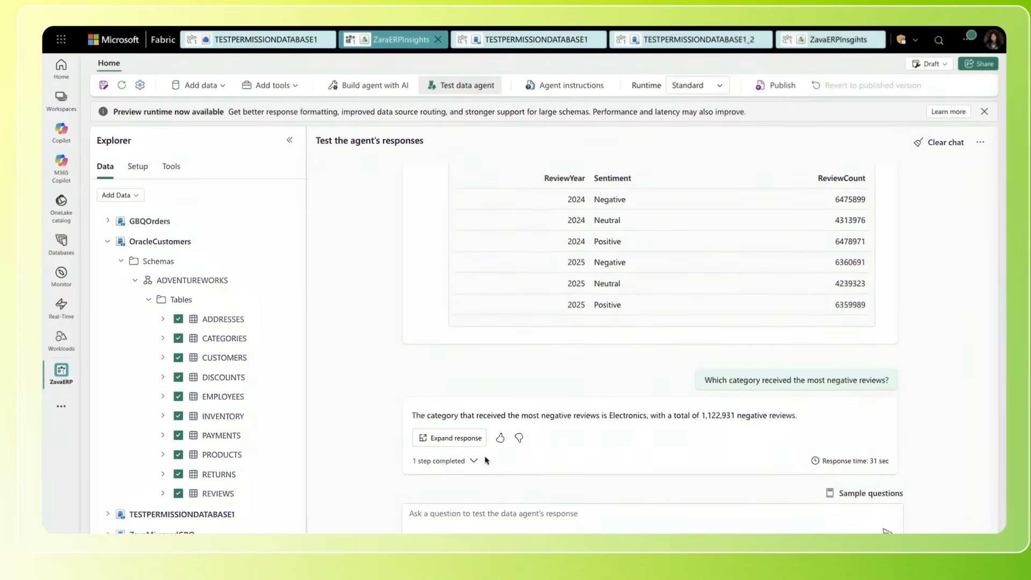
Expand the completed step of the category answer and examine its SQL code and output
{"action": "left_click", "coordinate": [475, 462]}
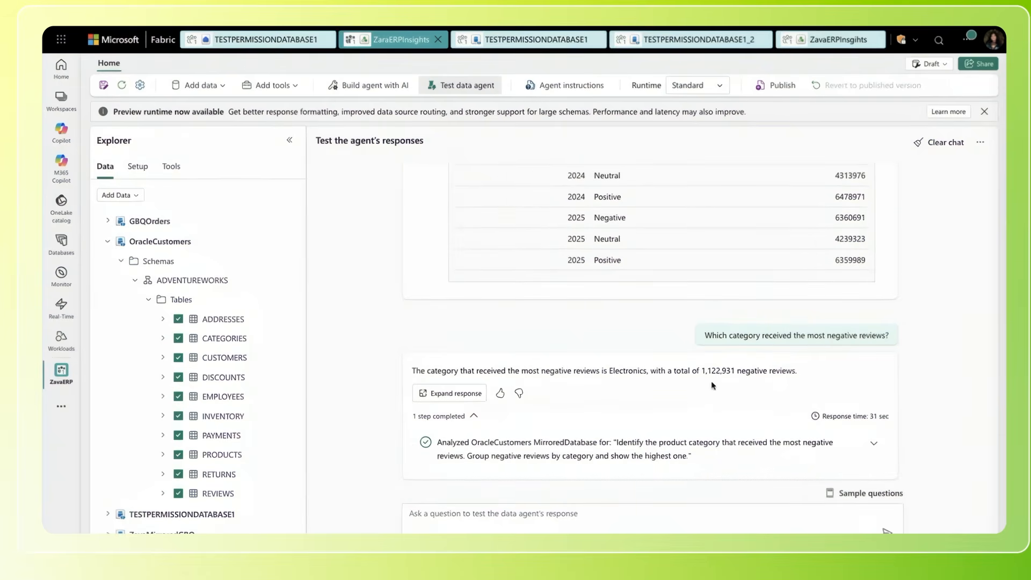
{"action": "scroll", "coordinate": [713, 386], "scroll_direction": "down", "scroll_amount": 1}
{"action": "left_click", "coordinate": [874, 439]}
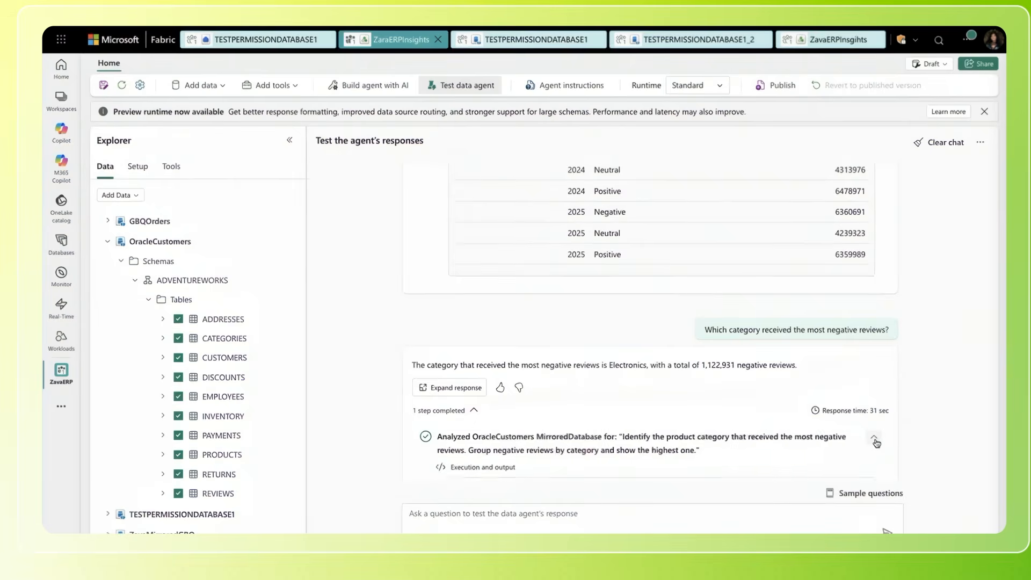
{"action": "scroll", "coordinate": [654, 310], "scroll_direction": "down", "scroll_amount": 5}
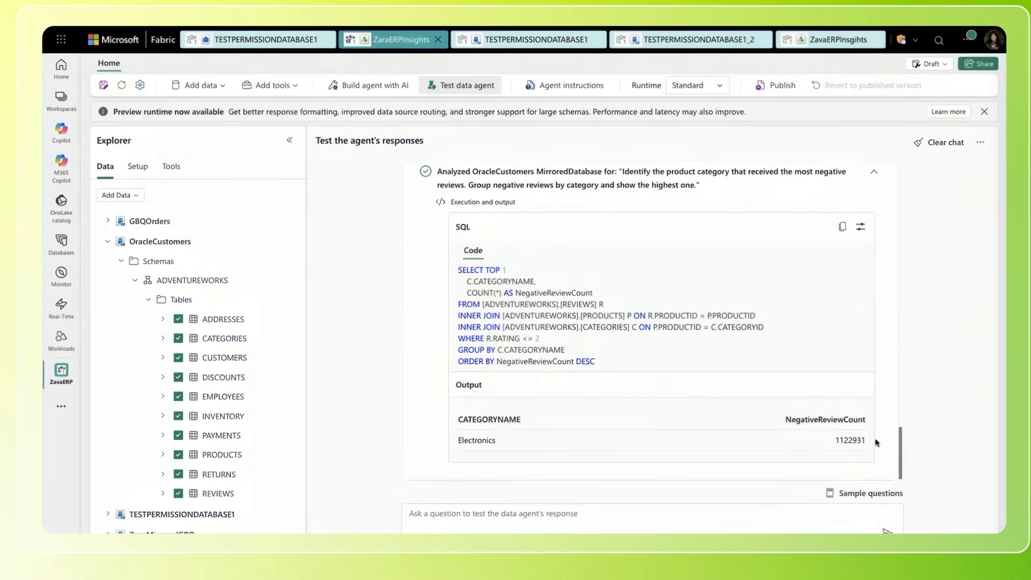